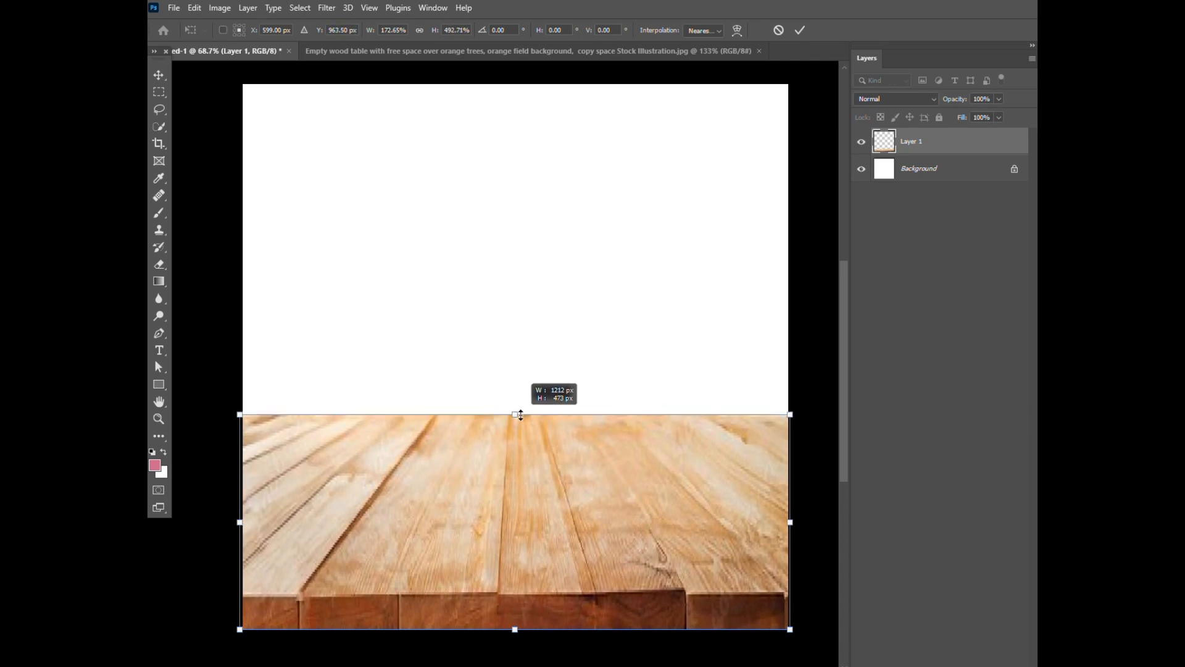
Apply the wooden table's transform and embed the orange-tree image "Are they REAL_" above it, scaled to 17.83%.
{"action": "key", "text": "Return"}
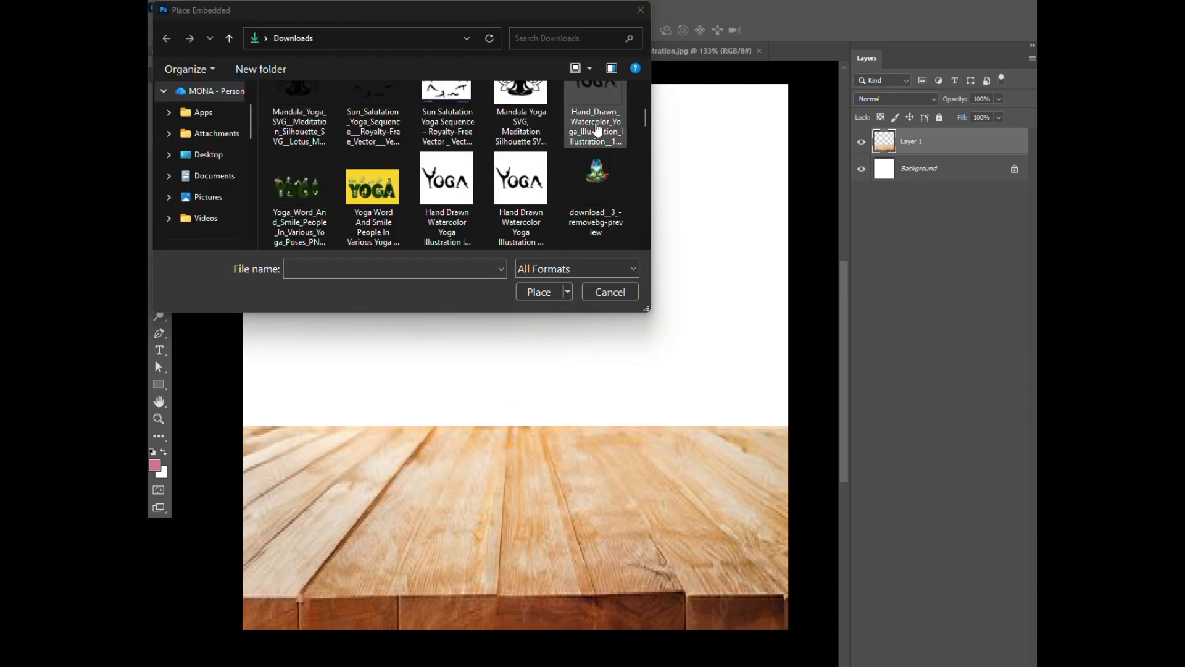
{"action": "scroll", "coordinate": [598, 127], "scroll_direction": "down", "scroll_amount": 3}
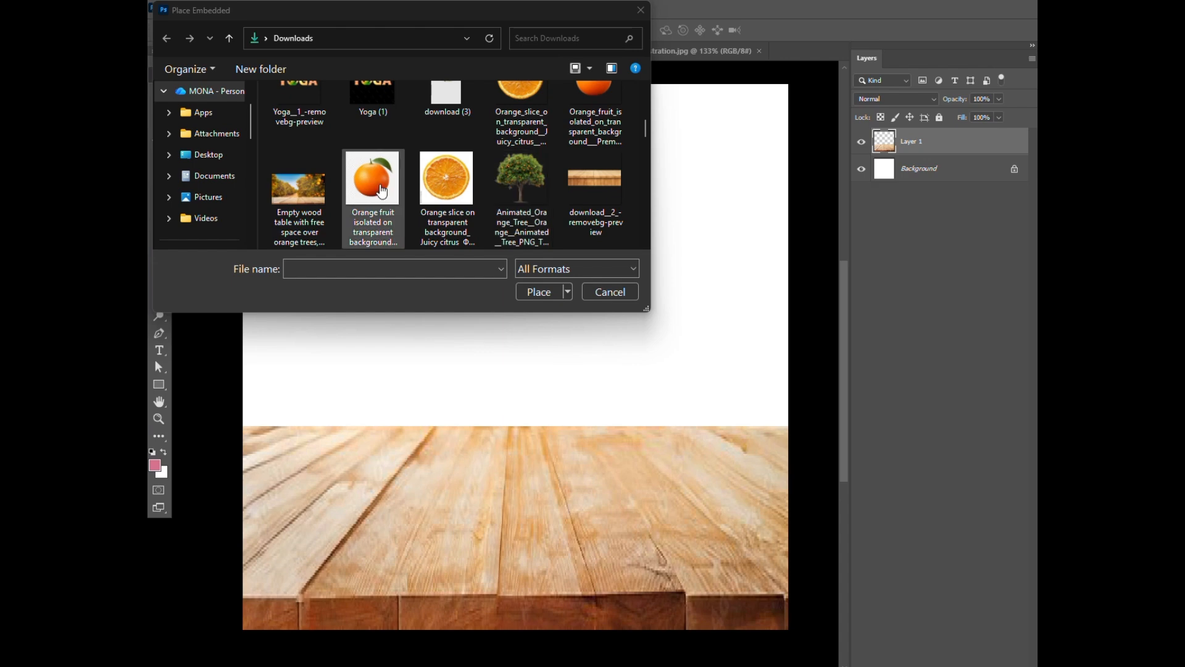
{"action": "scroll", "coordinate": [311, 194], "scroll_direction": "up", "scroll_amount": 3}
{"action": "scroll", "coordinate": [327, 192], "scroll_direction": "down", "scroll_amount": 3}
{"action": "left_click", "coordinate": [521, 182]}
{"action": "left_click", "coordinate": [539, 292]}
{"action": "left_click_drag", "start_coordinate": [516, 629], "coordinate": [521, 516]}
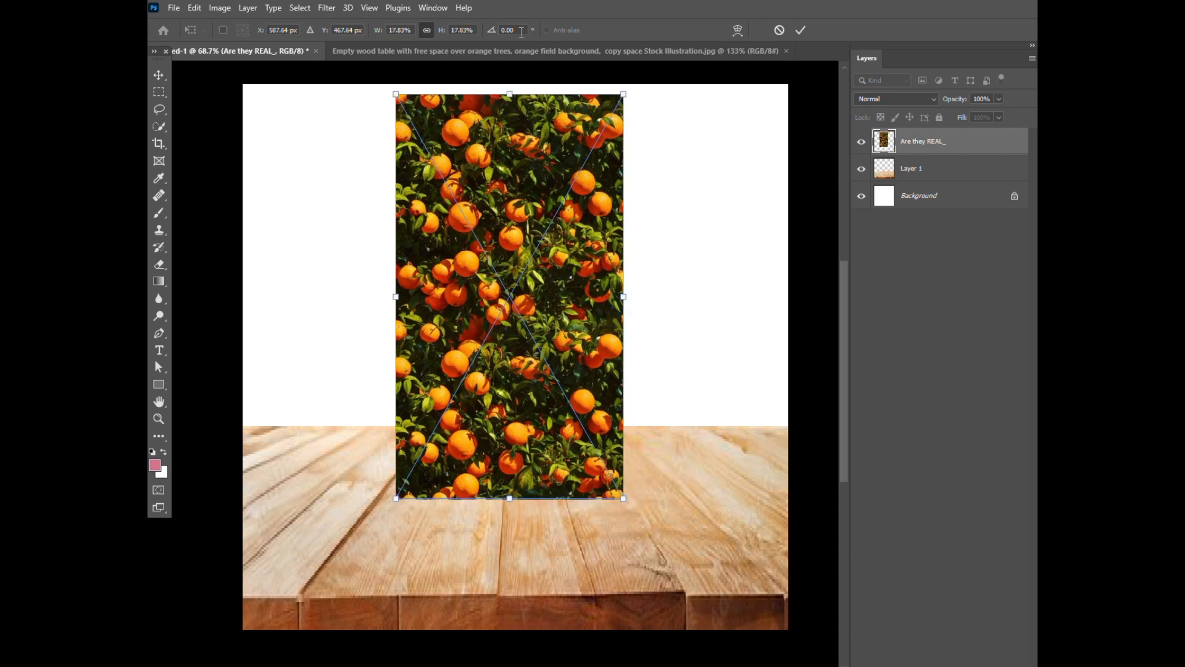
Rotate the orange-tree image to -90° so it lies in landscape orientation, trying horizontal and vertical flips.
{"action": "type", "text": "90"}
{"action": "key", "text": "Return"}
{"action": "right_click", "coordinate": [563, 358]}
{"action": "left_click", "coordinate": [602, 611]}
{"action": "right_click", "coordinate": [516, 343]}
{"action": "left_click", "coordinate": [582, 610]}
{"action": "right_click", "coordinate": [504, 276]}
{"action": "left_click", "coordinate": [595, 518]}
{"action": "right_click", "coordinate": [530, 282]}
{"action": "left_click", "coordinate": [593, 533]}
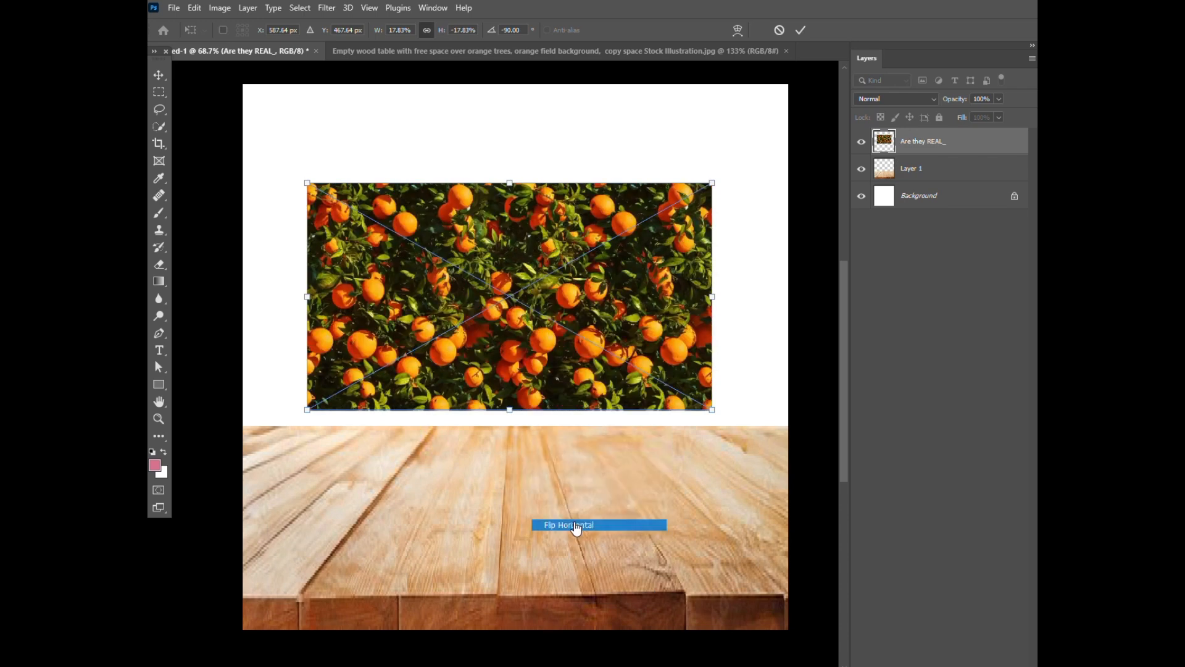
Scale and position the orange-tree image at about 27.34% so it fills the canvas above the table, and apply the transform.
{"action": "left_click_drag", "start_coordinate": [509, 329], "coordinate": [479, 286]}
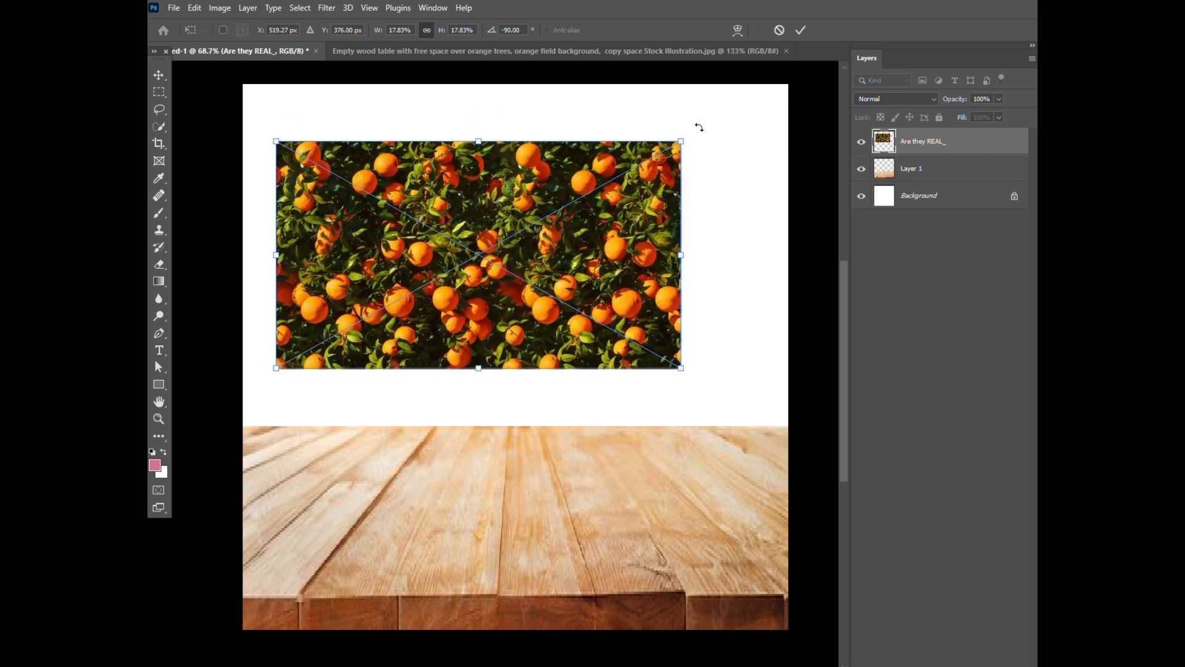
{"action": "left_click_drag", "start_coordinate": [685, 148], "coordinate": [787, 87]}
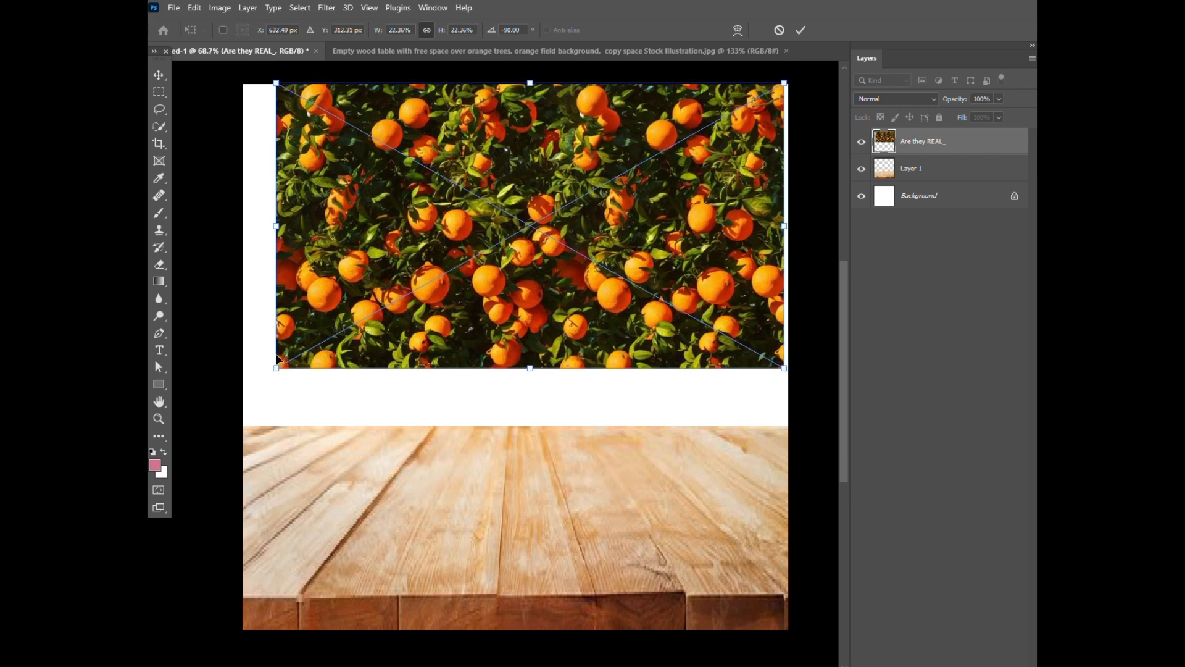
{"action": "left_click_drag", "start_coordinate": [278, 367], "coordinate": [260, 379]}
{"action": "left_click_drag", "start_coordinate": [520, 386], "coordinate": [526, 443]}
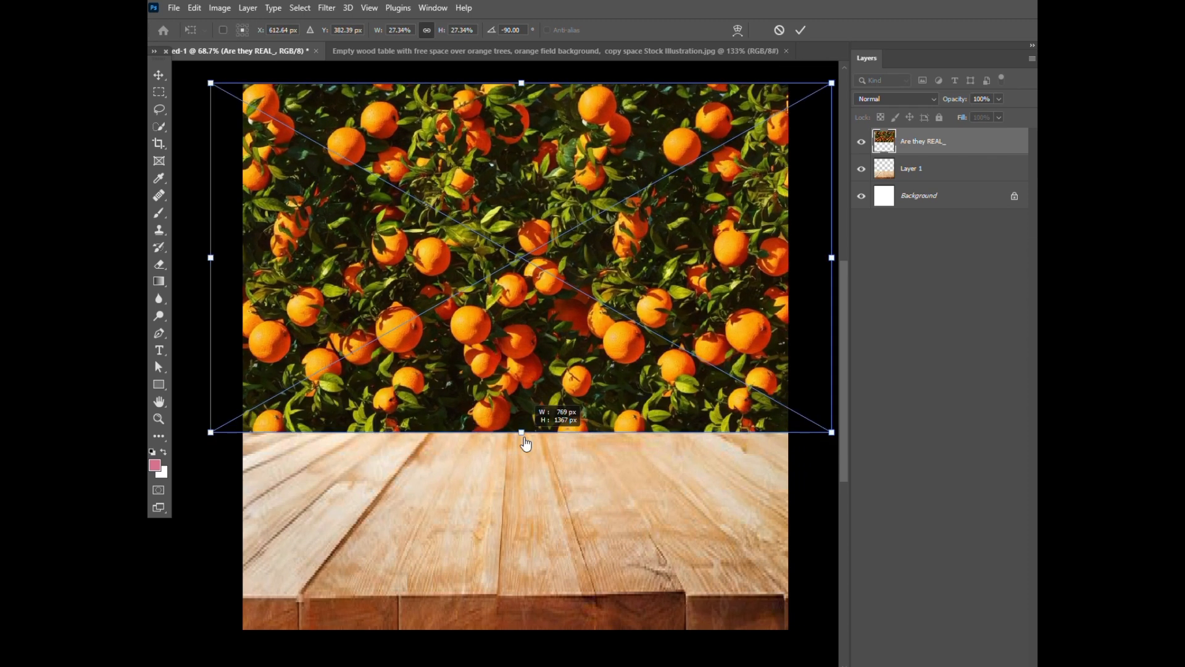
{"action": "key", "text": "Return"}
Move the wooden table layer above the orange-tree image and slightly reduce the image's size.
{"action": "left_click_drag", "start_coordinate": [915, 171], "coordinate": [947, 145]}
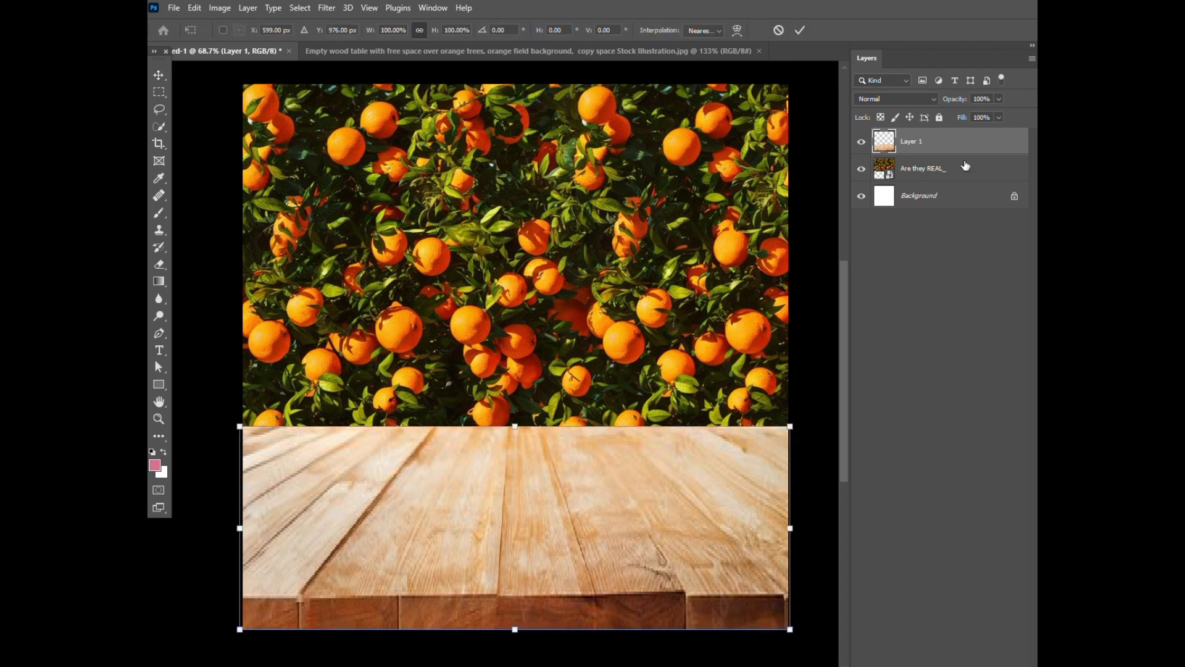
{"action": "left_click", "coordinate": [962, 166]}
{"action": "key", "text": "ctrl+t"}
{"action": "left_click_drag", "start_coordinate": [833, 258], "coordinate": [820, 260]}
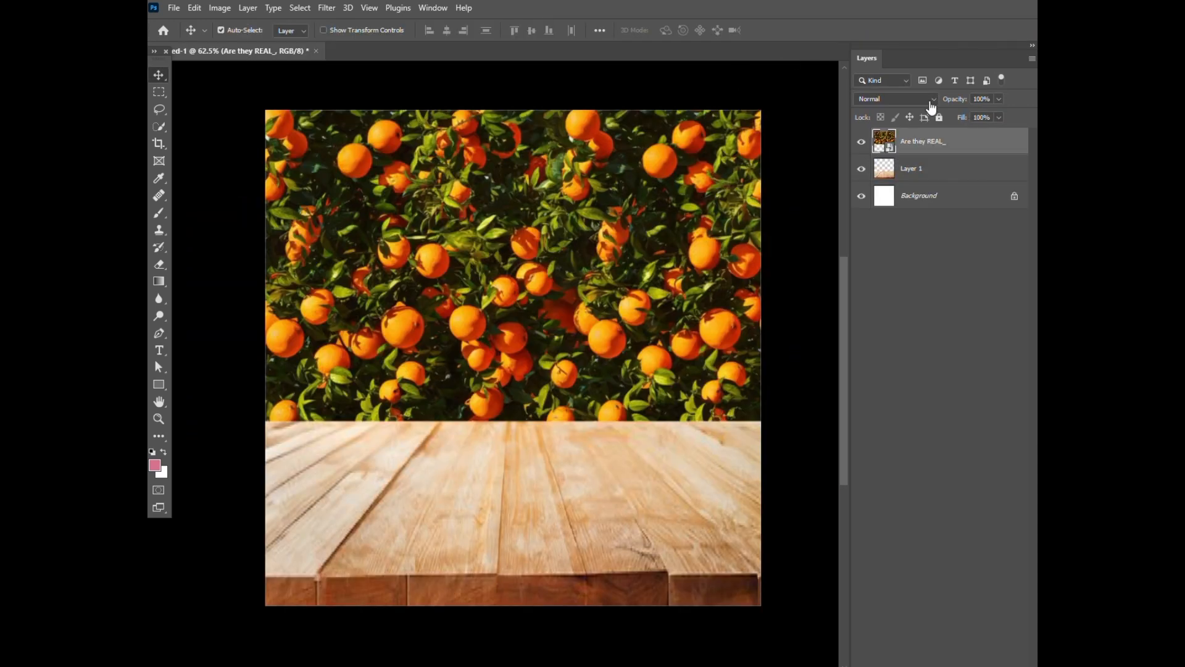
{"action": "left_click", "coordinate": [930, 102]}
{"action": "left_click", "coordinate": [912, 110]}
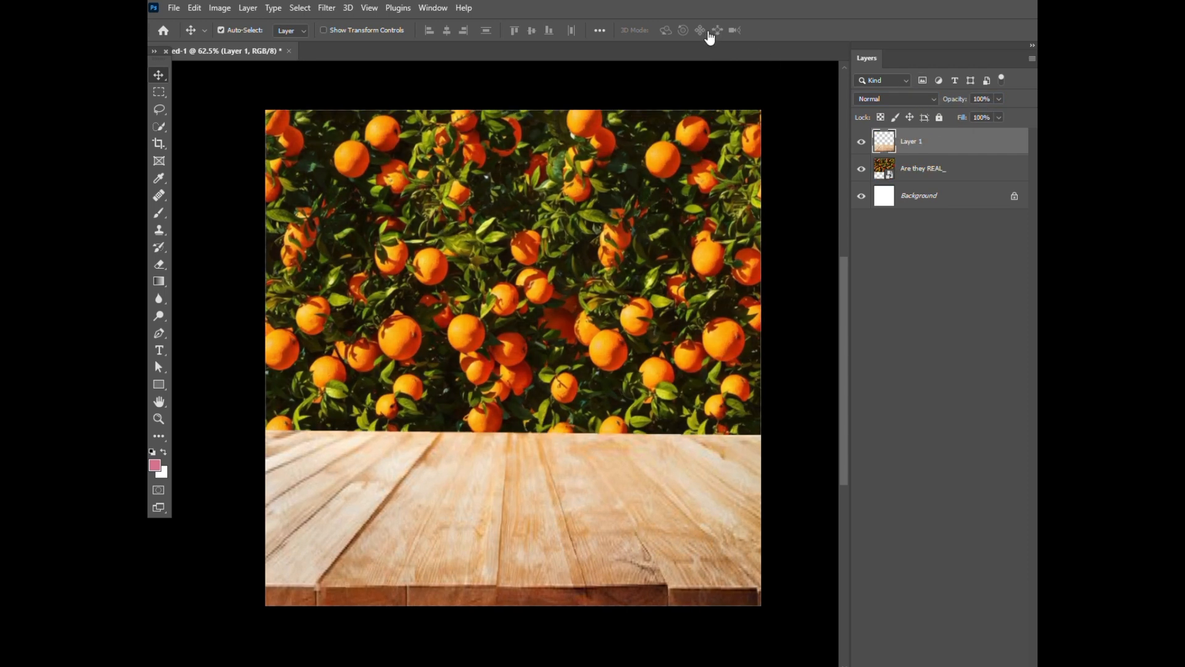
{"action": "left_click", "coordinate": [327, 7]}
{"action": "mouse_move", "coordinate": [392, 185]}
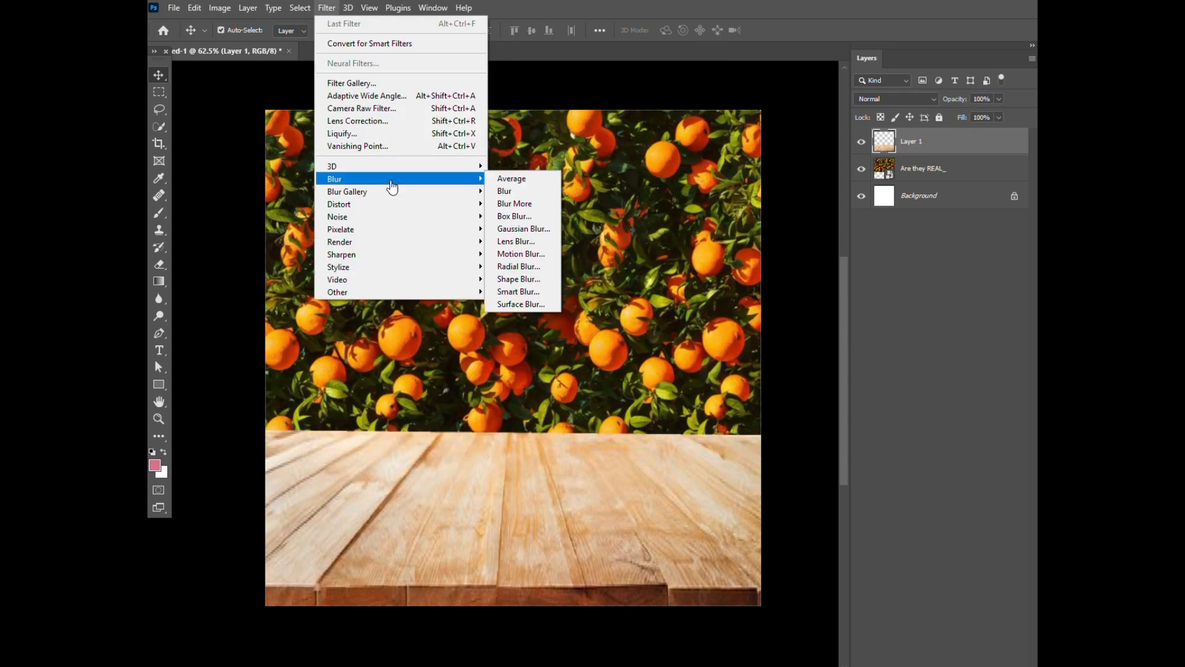
{"action": "left_click", "coordinate": [524, 229]}
{"action": "left_click", "coordinate": [1029, 119]}
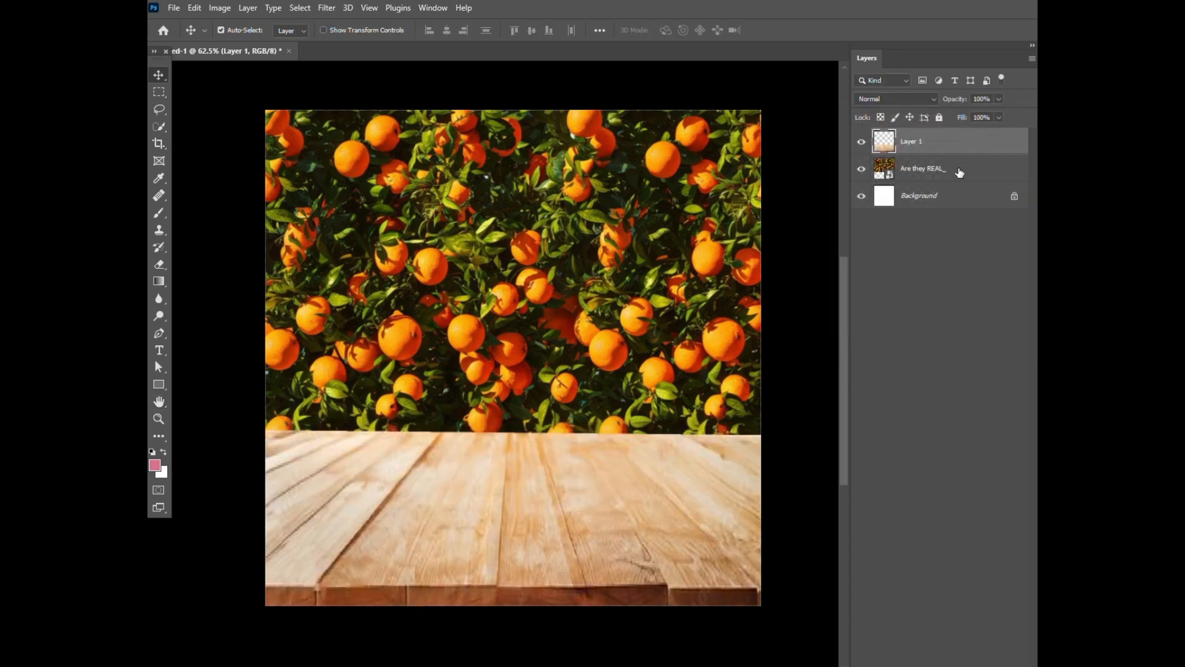
Apply a Gaussian Blur with a radius of 15.4 pixels to the orange-tree background layer.
{"action": "left_click", "coordinate": [964, 165]}
{"action": "left_click", "coordinate": [326, 7]}
{"action": "mouse_move", "coordinate": [439, 181]}
{"action": "left_click", "coordinate": [524, 231]}
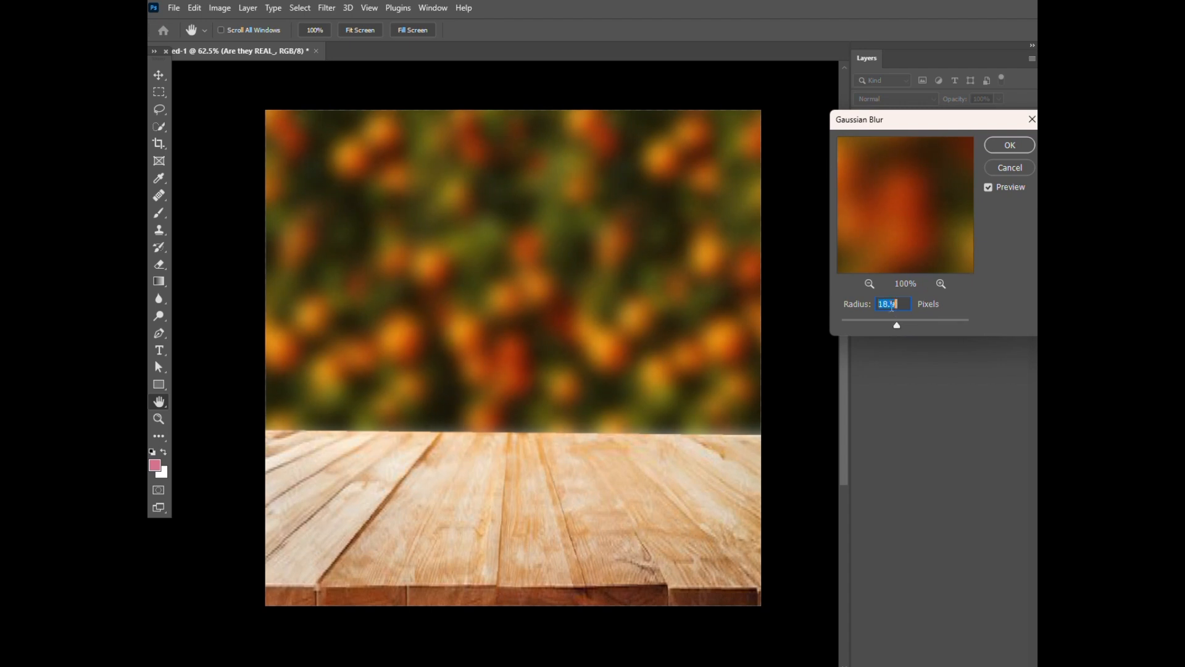
{"action": "scroll", "coordinate": [892, 306], "scroll_direction": "down", "scroll_amount": 5}
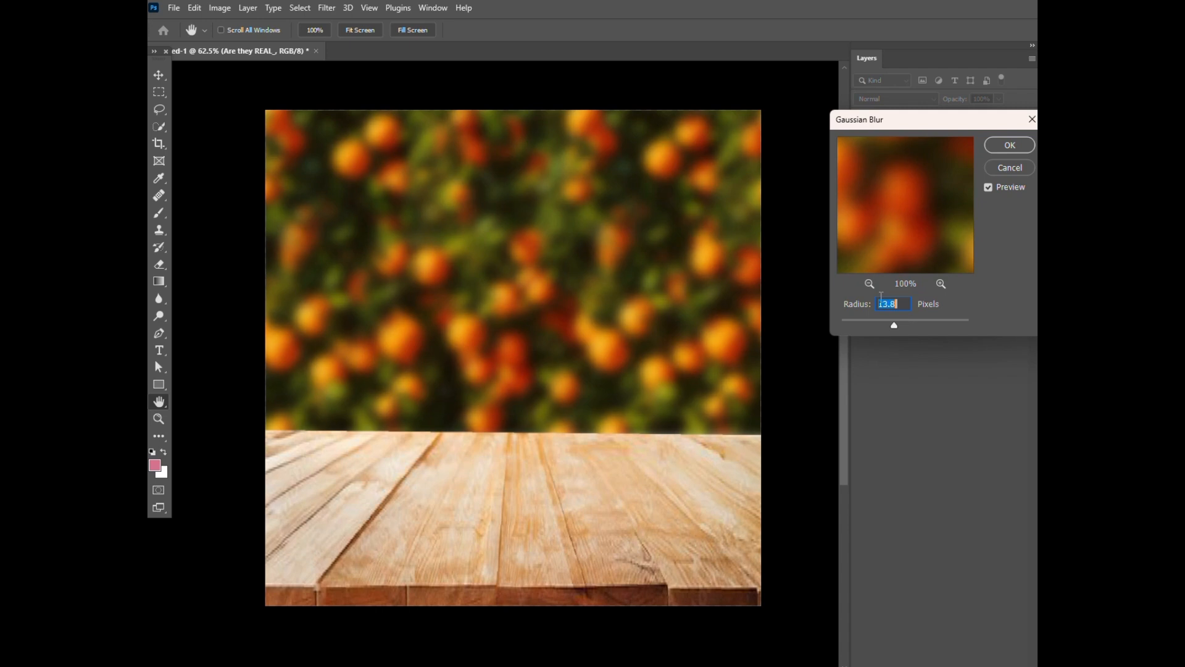
{"action": "left_click_drag", "start_coordinate": [951, 175], "coordinate": [911, 261]}
{"action": "left_click_drag", "start_coordinate": [899, 214], "coordinate": [938, 185]}
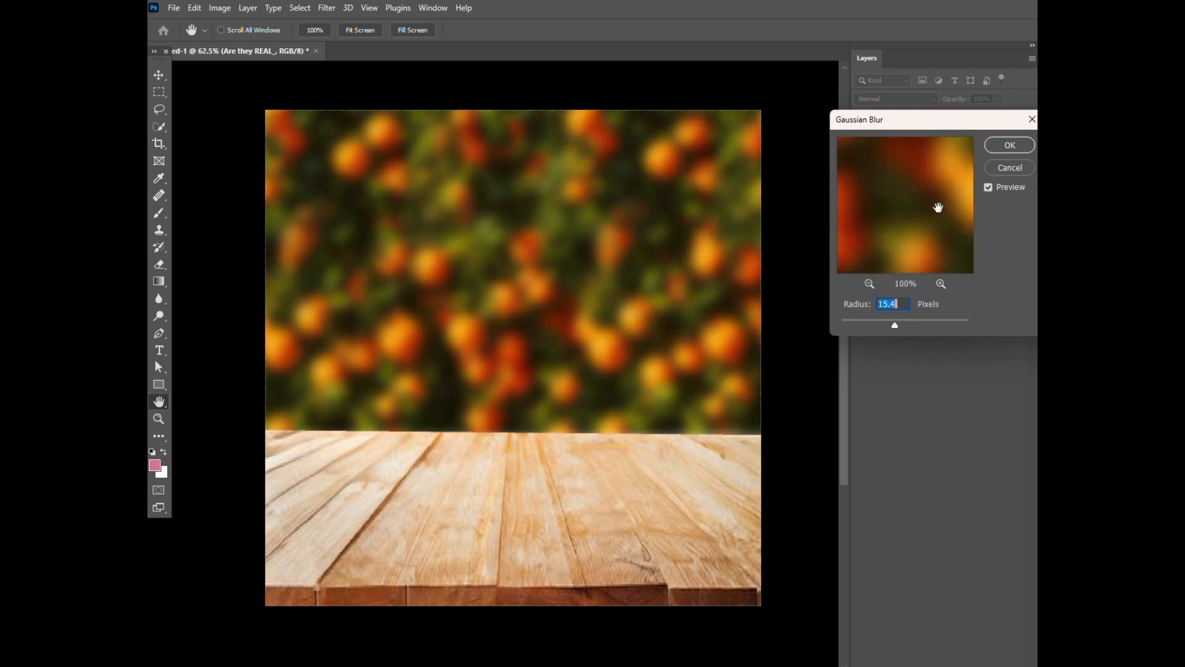
{"action": "left_click", "coordinate": [1009, 147]}
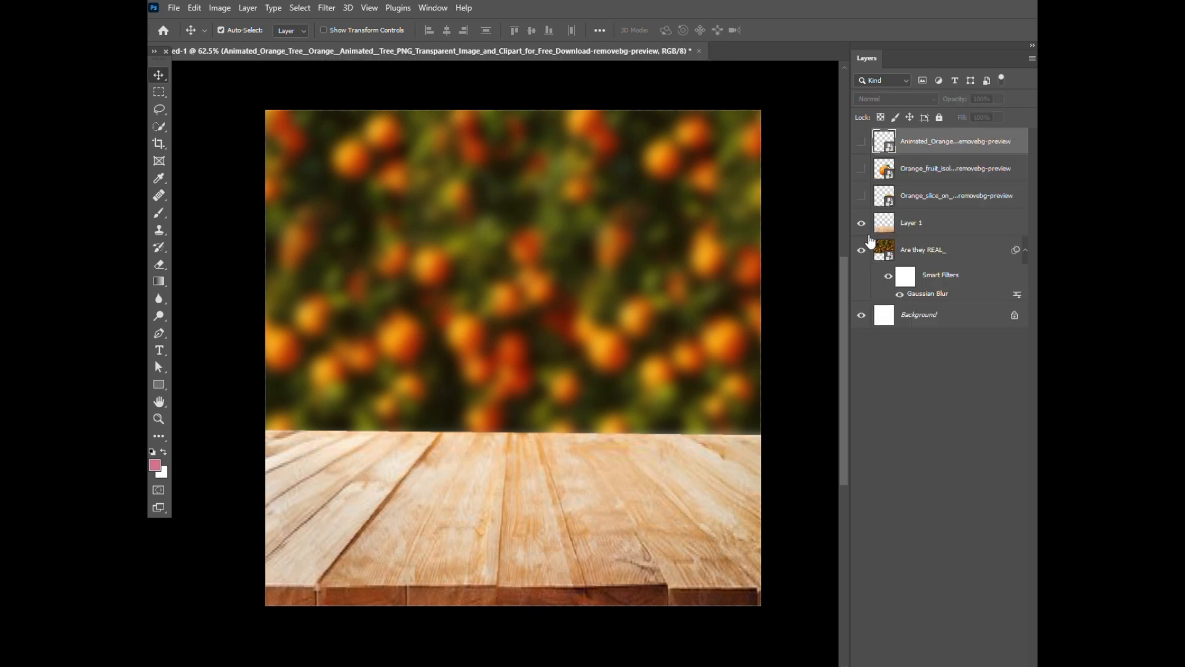
Show the whole orange fruit layer, position it on the table and select the fruit's body with the Quick Selection tool.
{"action": "left_click", "coordinate": [861, 171]}
{"action": "left_click_drag", "start_coordinate": [499, 431], "coordinate": [485, 426]}
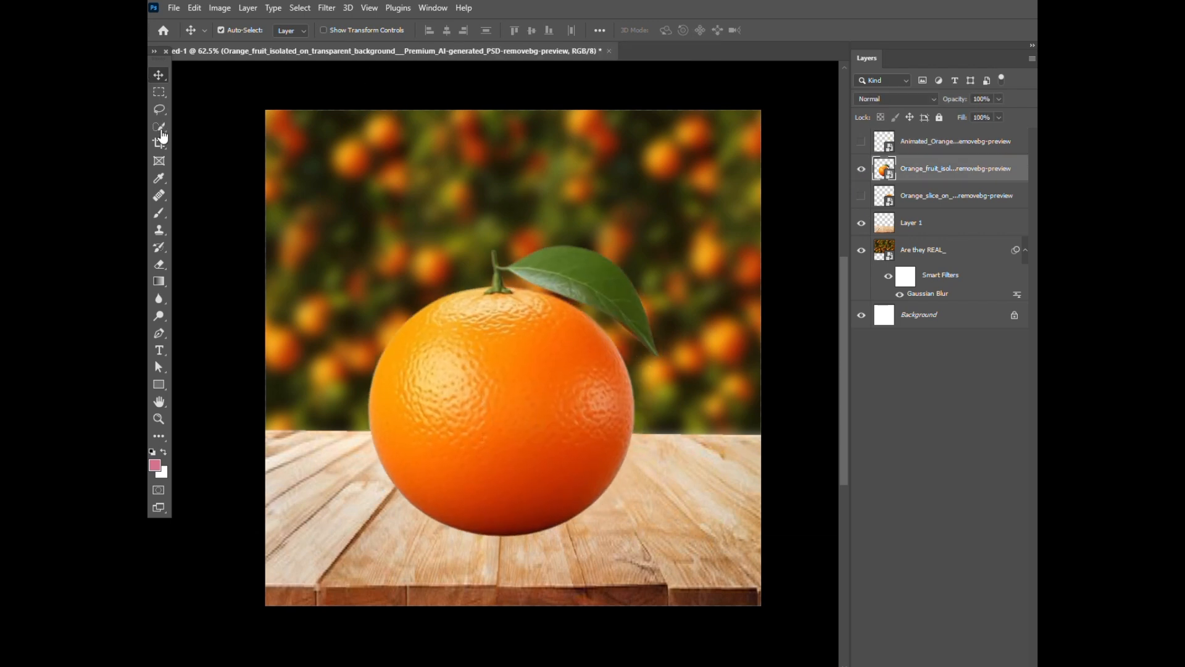
{"action": "left_click", "coordinate": [162, 126]}
{"action": "mouse_move", "coordinate": [516, 327]}
{"action": "left_mouse_down"}
{"action": "mouse_move", "coordinate": [457, 342]}
{"action": "mouse_move", "coordinate": [451, 325]}
{"action": "mouse_move", "coordinate": [415, 383]}
{"action": "mouse_move", "coordinate": [521, 310]}
{"action": "mouse_move", "coordinate": [498, 329]}
{"action": "left_mouse_up"}
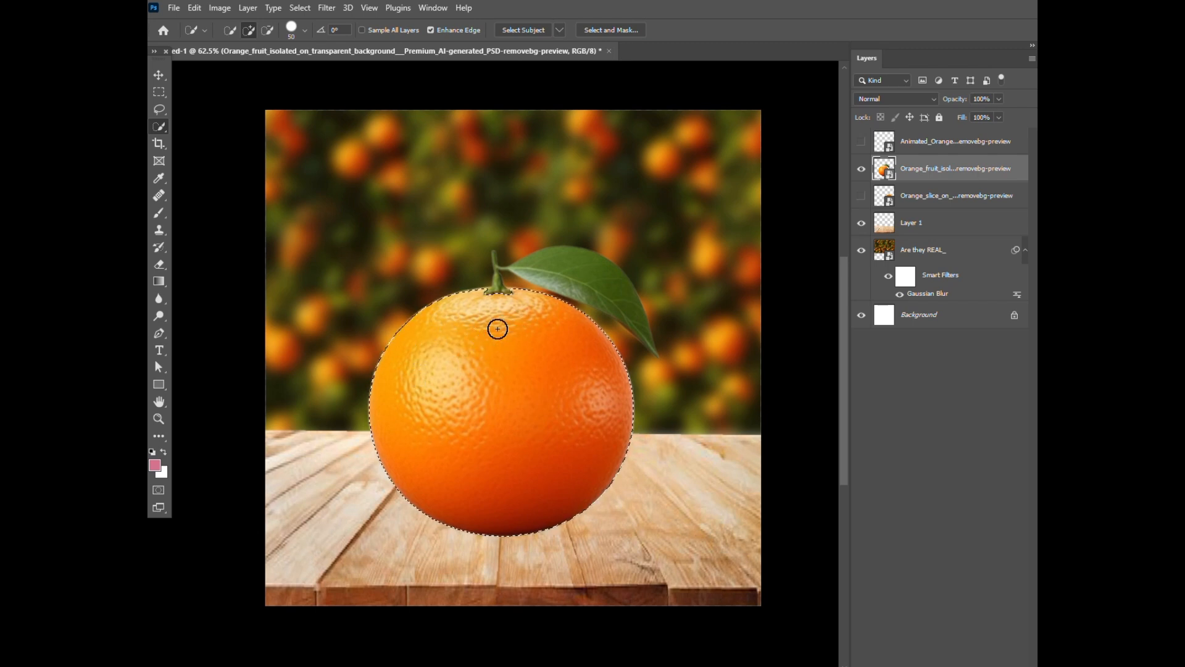
Refine the selection around the base of the orange's stem using a 5 px Quick Selection brush, subtracting the stem.
{"action": "scroll", "coordinate": [500, 301], "scroll_direction": "up", "scroll_amount": 8}
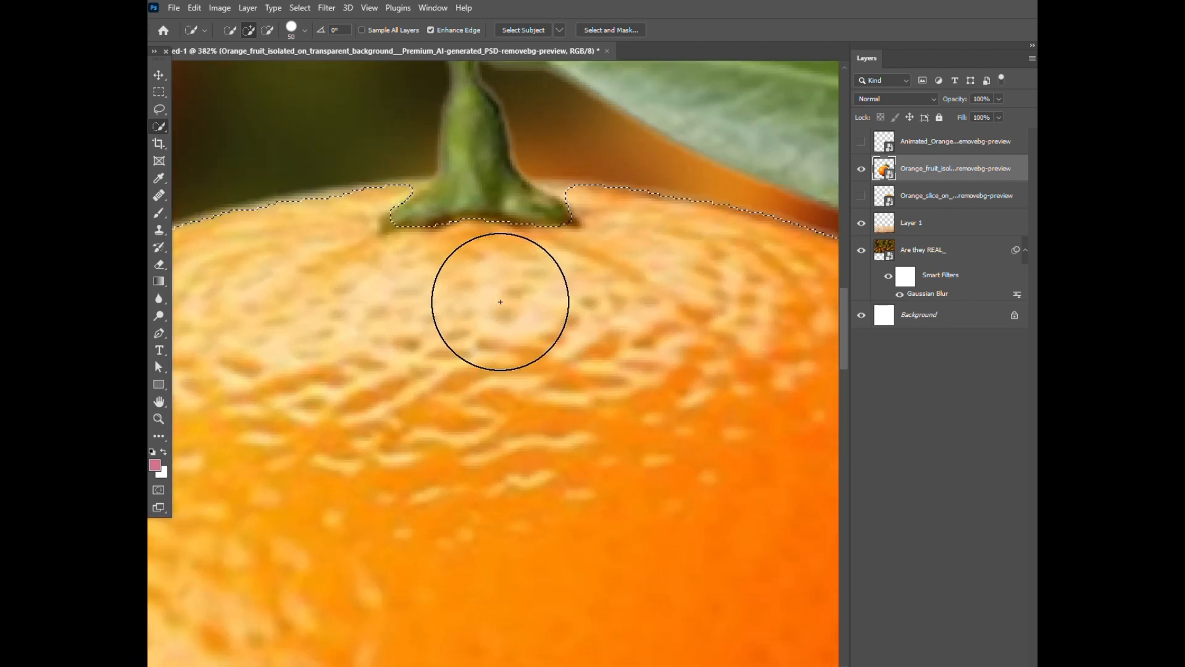
{"action": "key", "text": "bracketleft"}
{"action": "key", "text": "bracketleft"}
{"action": "key", "text": "bracketleft"}
{"action": "key", "text": "bracketleft"}
{"action": "key", "text": "bracketleft"}
{"action": "key", "text": "bracketleft"}
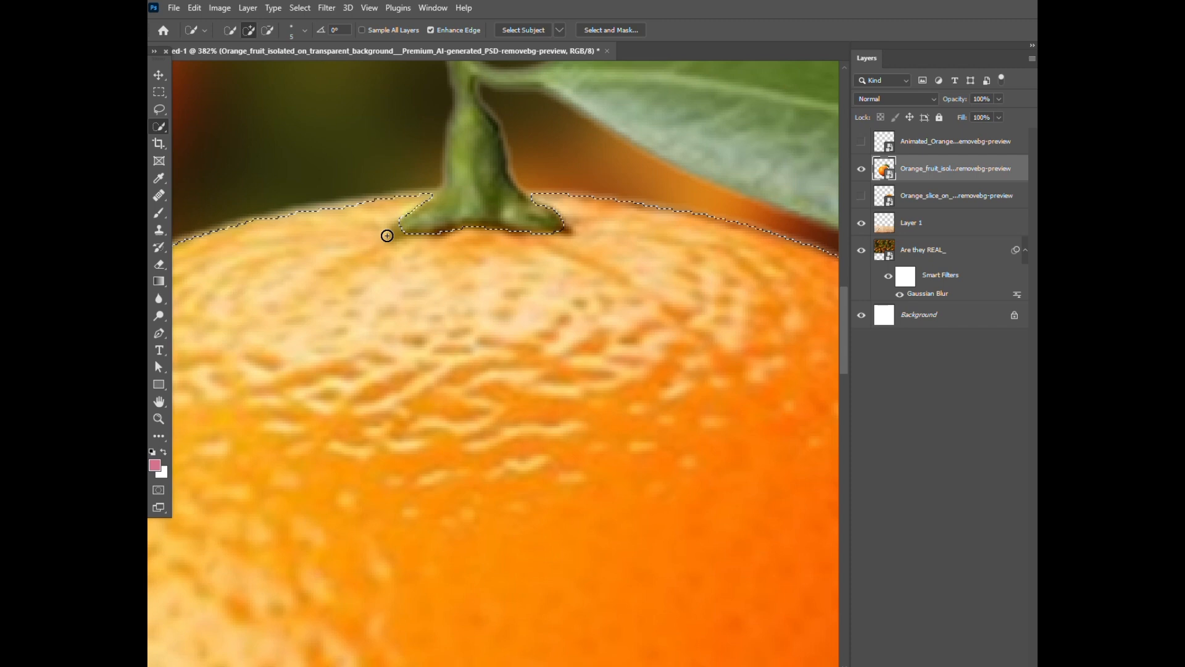
{"action": "key", "text": "alt"}
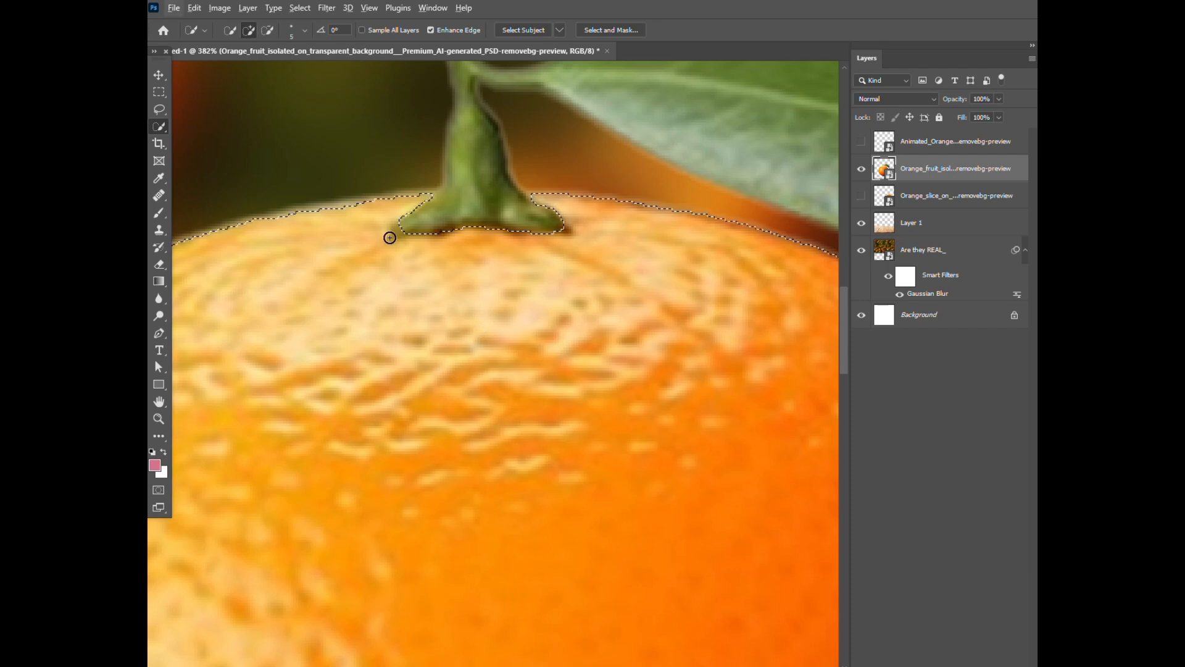
{"action": "left_click", "coordinate": [389, 238], "text": "alt"}
{"action": "scroll", "coordinate": [512, 242], "scroll_direction": "down", "scroll_amount": 3}
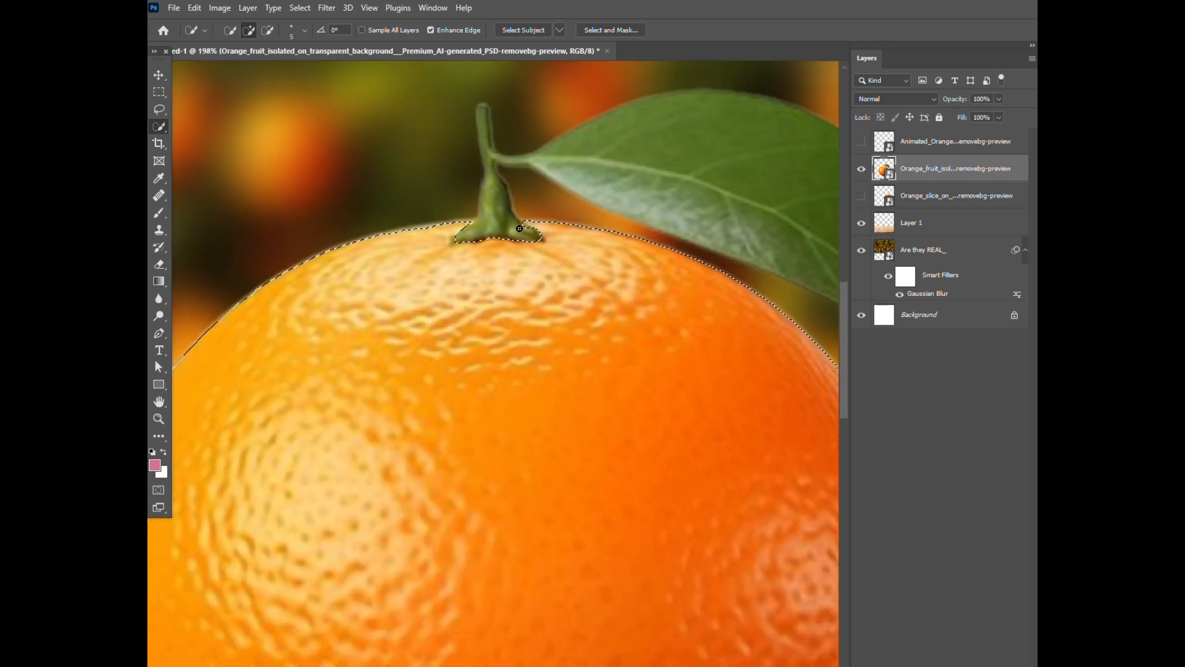
{"action": "scroll", "coordinate": [516, 312], "scroll_direction": "down", "scroll_amount": 3}
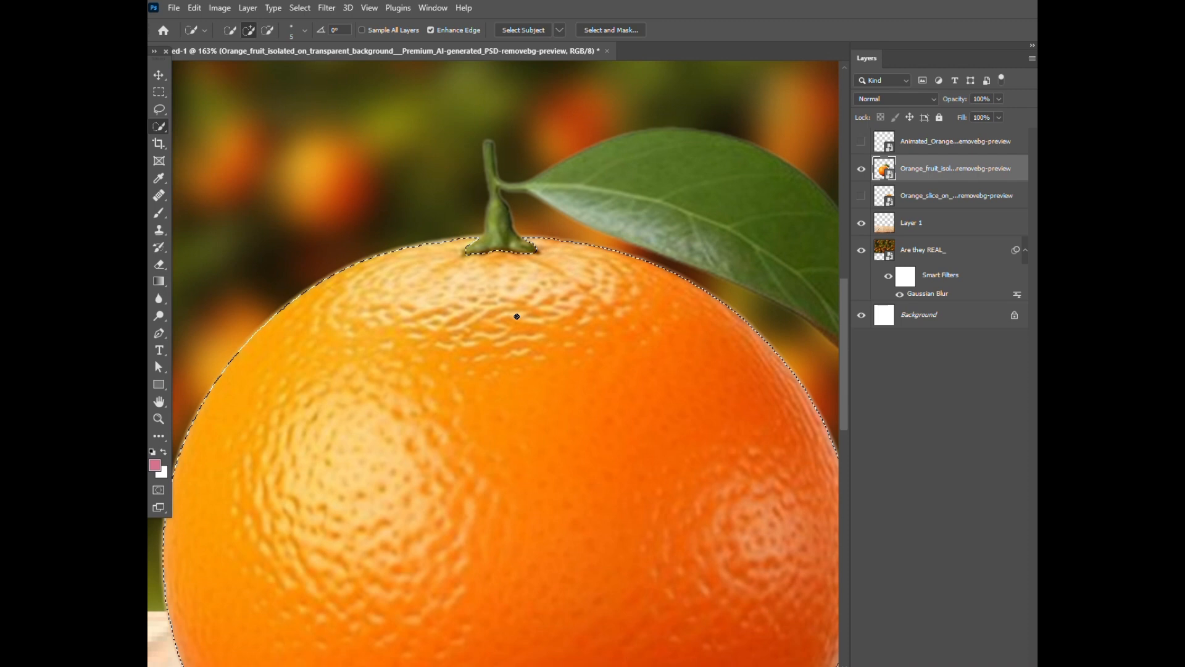
{"action": "scroll", "coordinate": [517, 317], "scroll_direction": "down", "scroll_amount": 2}
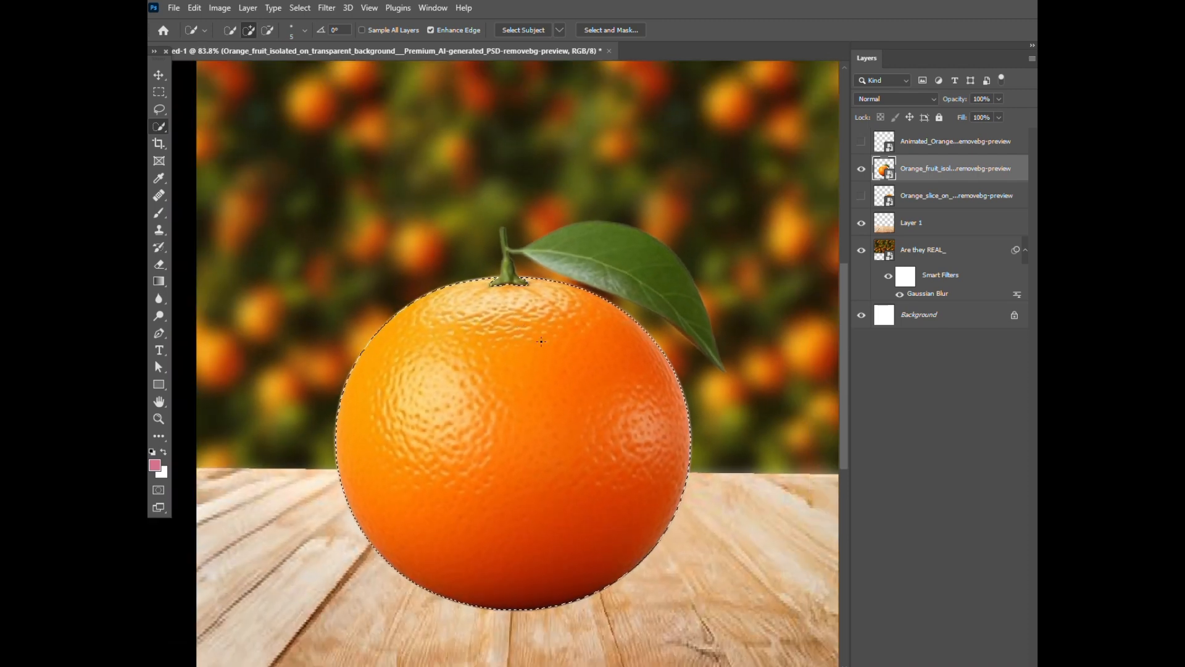
{"action": "scroll", "coordinate": [516, 317], "scroll_direction": "down", "scroll_amount": 2}
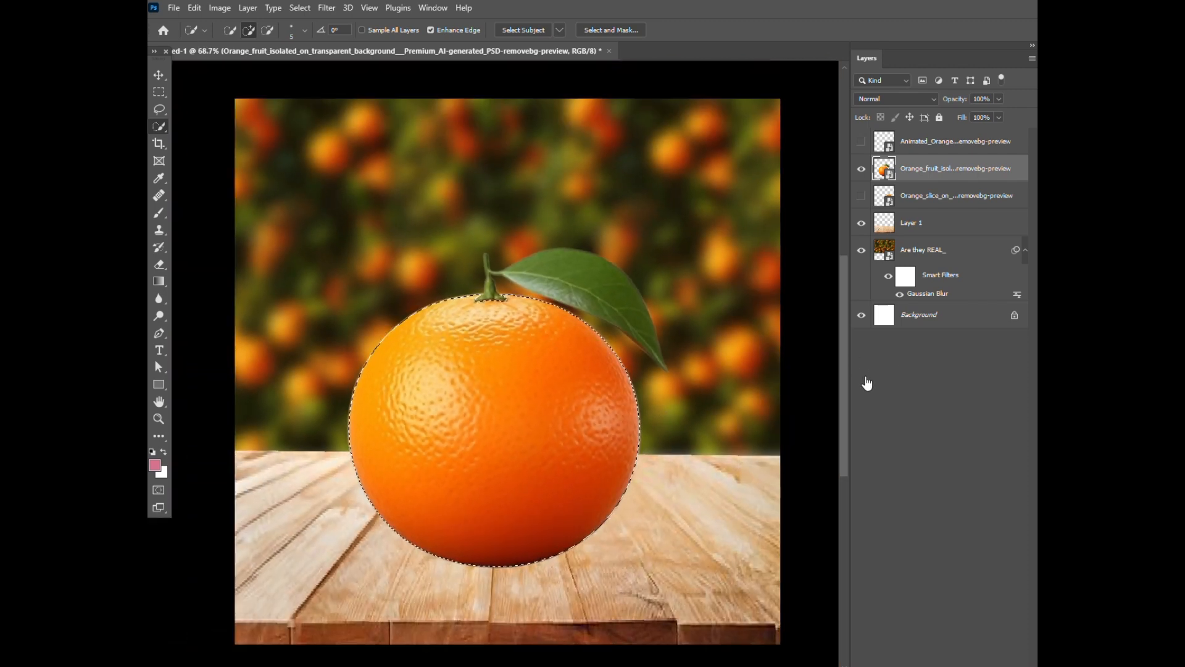
{"action": "left_click_drag", "start_coordinate": [846, 407], "coordinate": [847, 416]}
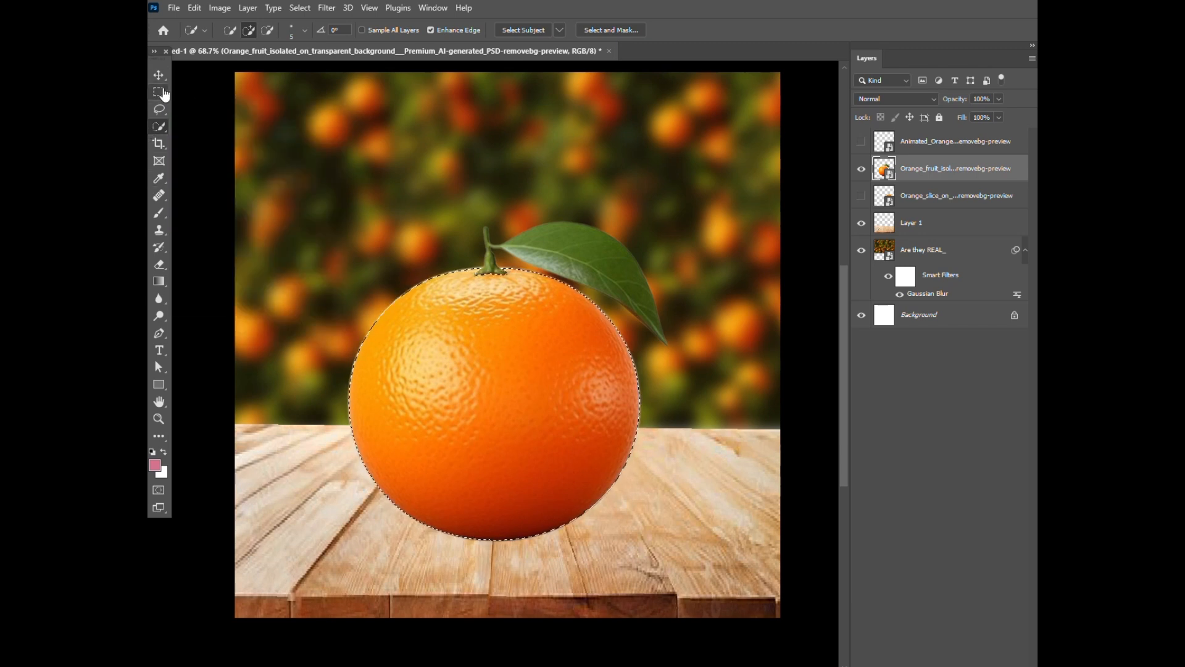
{"action": "key", "text": "alt"}
{"action": "key", "text": "shift+m"}
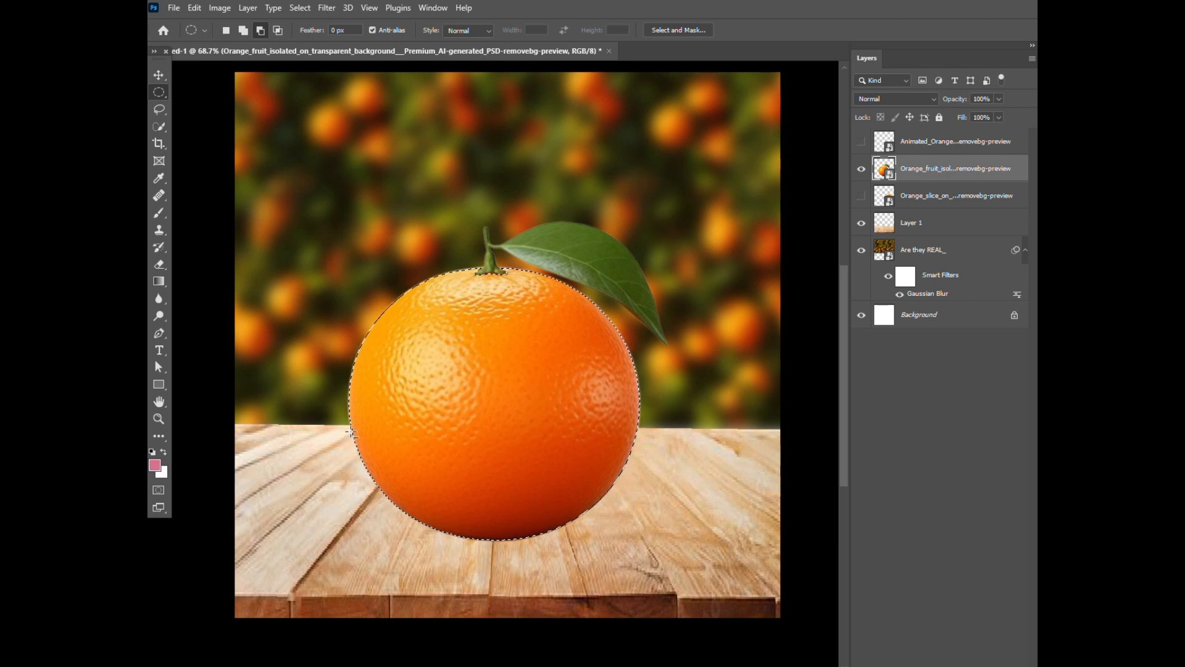
{"action": "left_click_drag", "start_coordinate": [349, 427], "coordinate": [382, 460]}
{"action": "key", "text": "ctrl+d"}
{"action": "key", "text": "ctrl+shift+d"}
Subtract the orange's lower half from the selection with the Rectangular Marquee tool, leaving only the upper half selected.
{"action": "left_click_drag", "start_coordinate": [159, 94], "coordinate": [205, 91]}
{"action": "left_click_drag", "start_coordinate": [350, 419], "coordinate": [652, 558]}
{"action": "key", "text": "ctrl+z"}
{"action": "left_click_drag", "start_coordinate": [349, 413], "coordinate": [656, 547]}
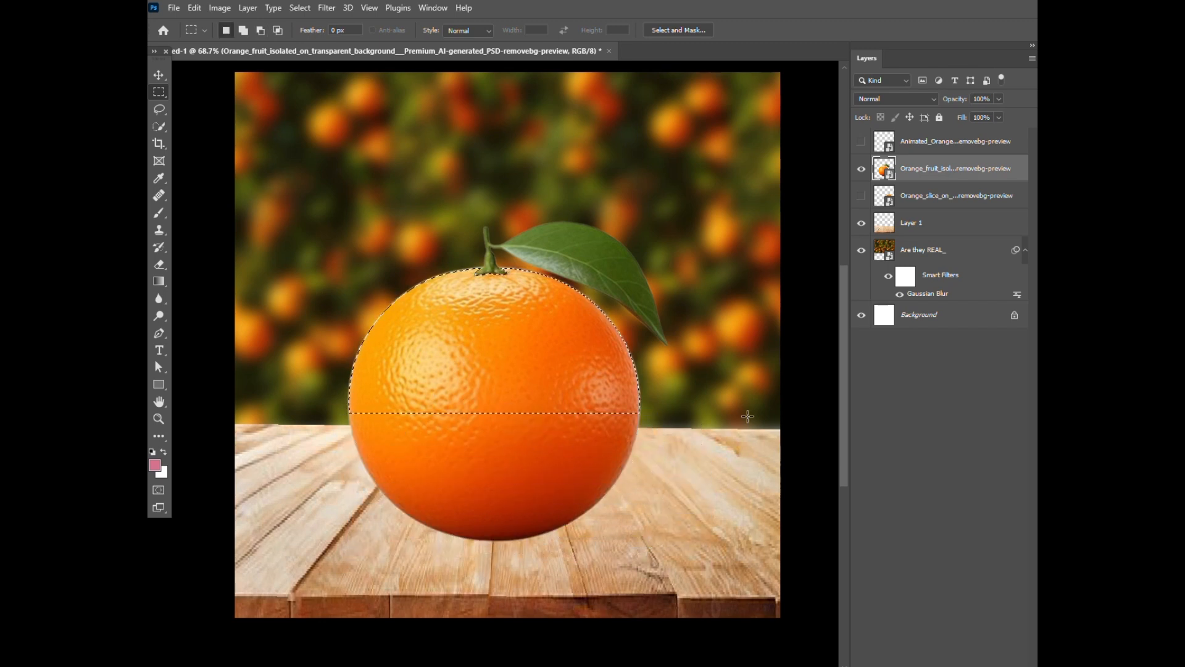
Copy the selected upper half of the orange to a new layer and hide the original fruit layer.
{"action": "key", "text": "ctrl+j"}
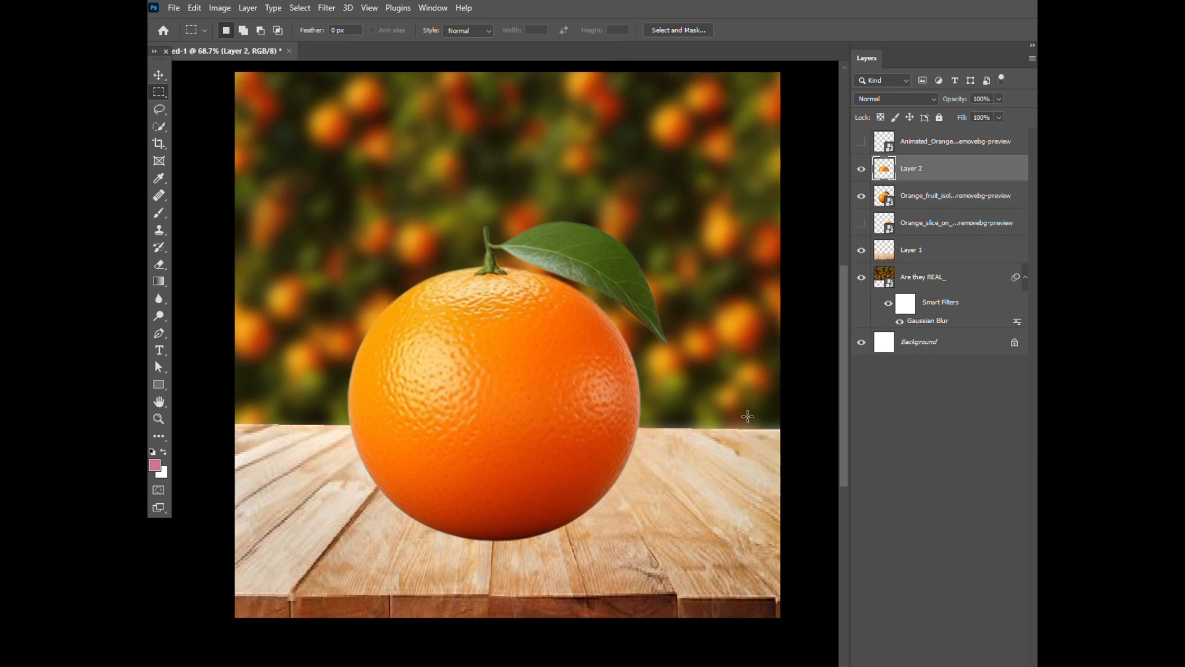
{"action": "left_click", "coordinate": [861, 197]}
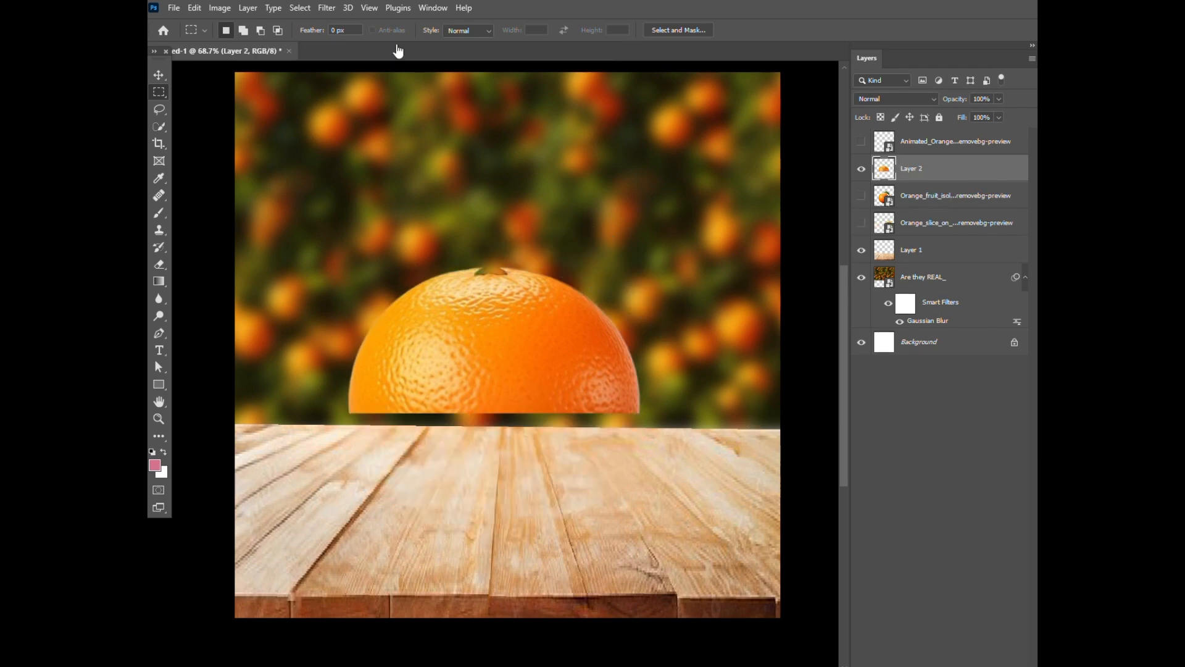
Set the half-orange layer's blend mode to Screen and invert its colors.
{"action": "left_click", "coordinate": [937, 101]}
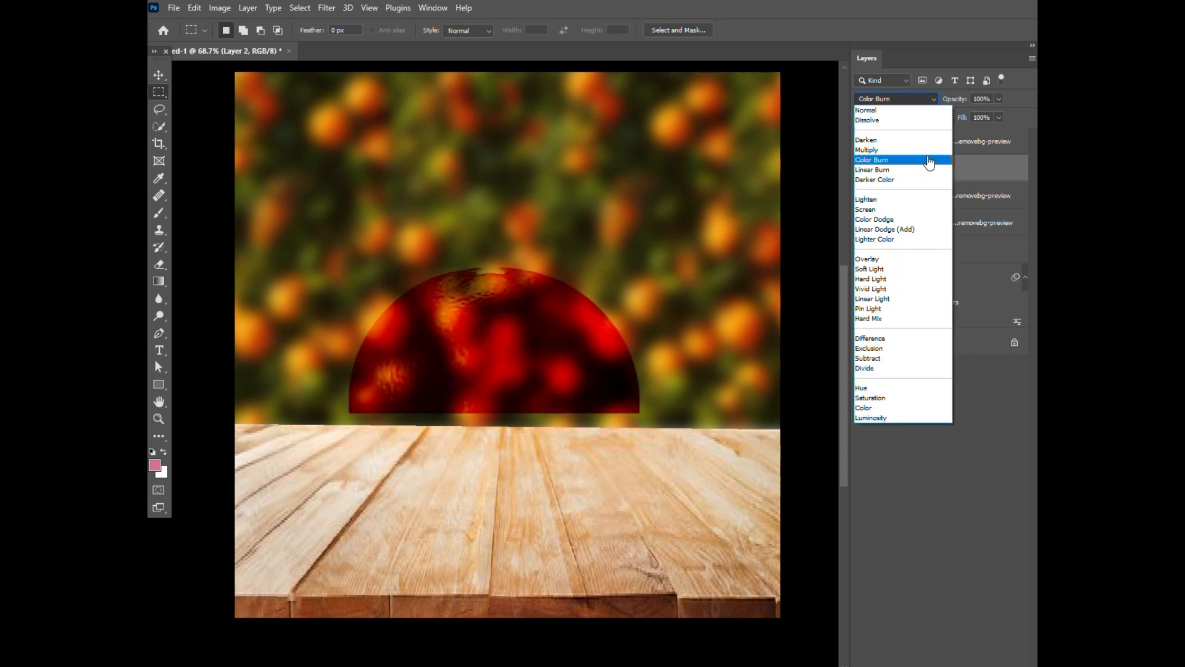
{"action": "left_click", "coordinate": [910, 210]}
{"action": "left_click", "coordinate": [219, 8]}
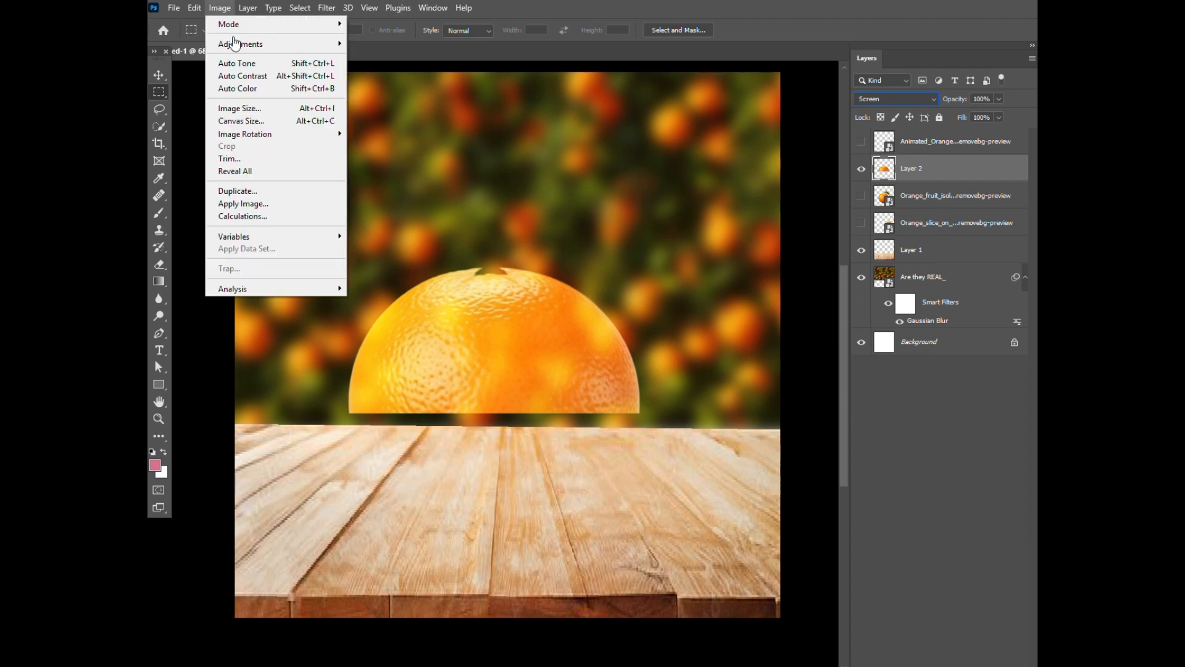
{"action": "mouse_move", "coordinate": [236, 48]}
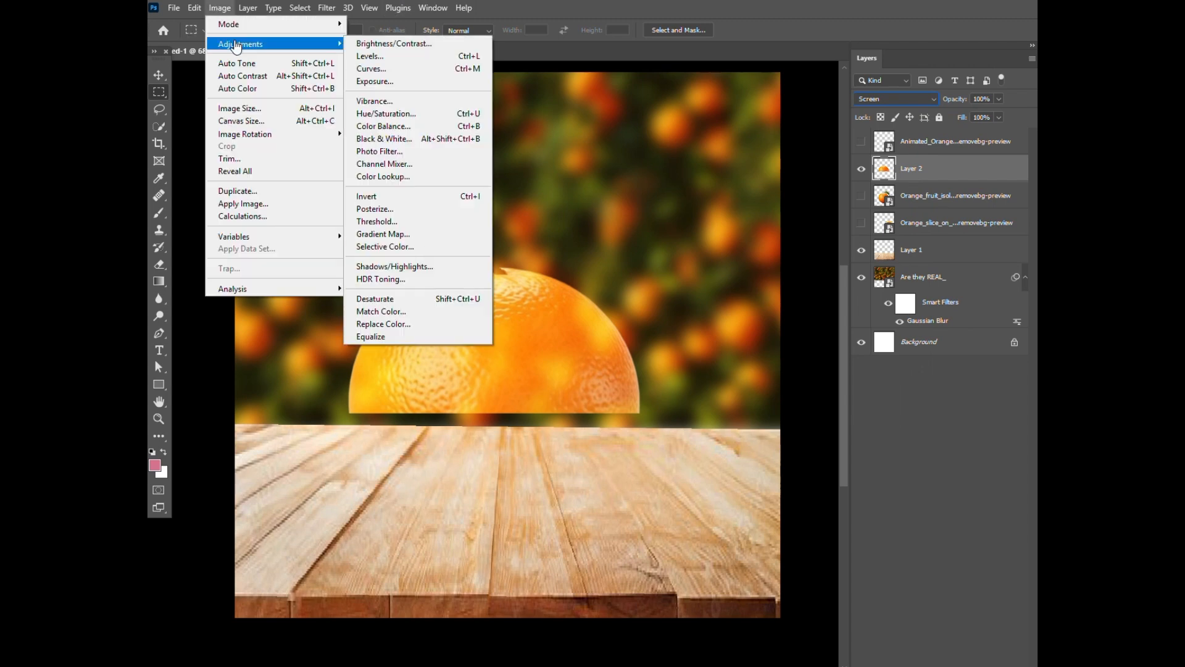
{"action": "left_click", "coordinate": [379, 195]}
Open Levels for the half-orange layer and set the input shadows to 89, midtones to 0.46 and highlights to 217.
{"action": "left_click", "coordinate": [220, 7]}
{"action": "mouse_move", "coordinate": [247, 43]}
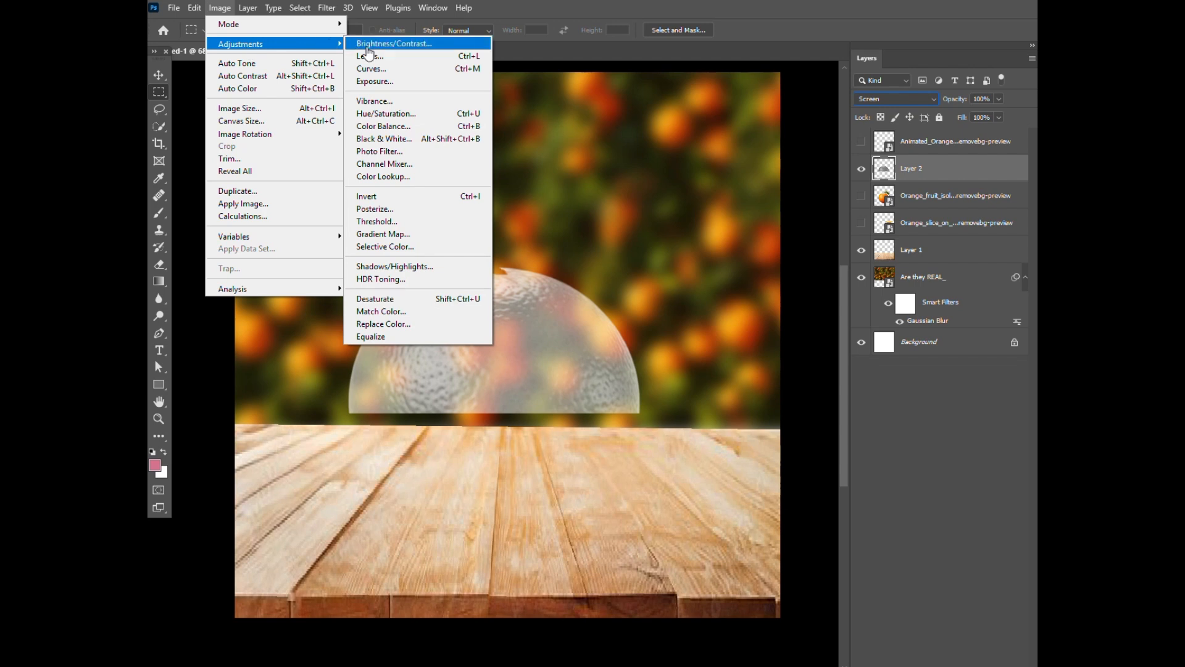
{"action": "left_click", "coordinate": [370, 56]}
{"action": "left_click_drag", "start_coordinate": [667, 280], "coordinate": [799, 280]}
{"action": "left_click", "coordinate": [752, 299]}
{"action": "scroll", "coordinate": [752, 299], "scroll_direction": "down", "scroll_amount": 5}
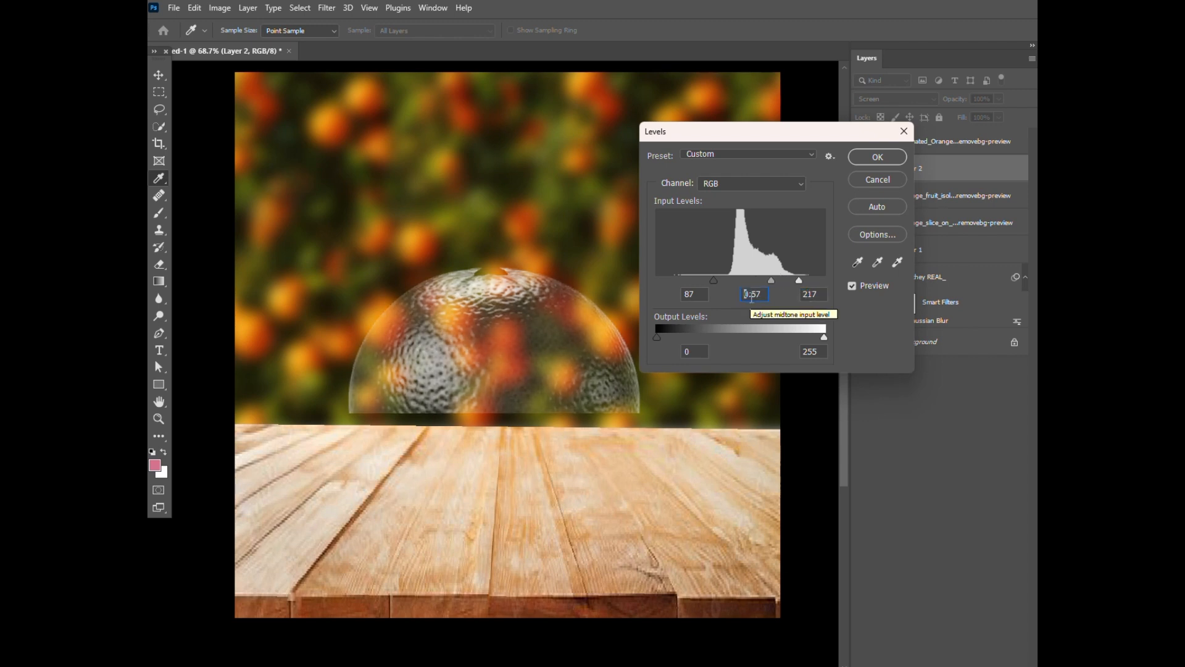
{"action": "scroll", "coordinate": [751, 300], "scroll_direction": "down", "scroll_amount": 3}
{"action": "scroll", "coordinate": [752, 299], "scroll_direction": "up", "scroll_amount": 1}
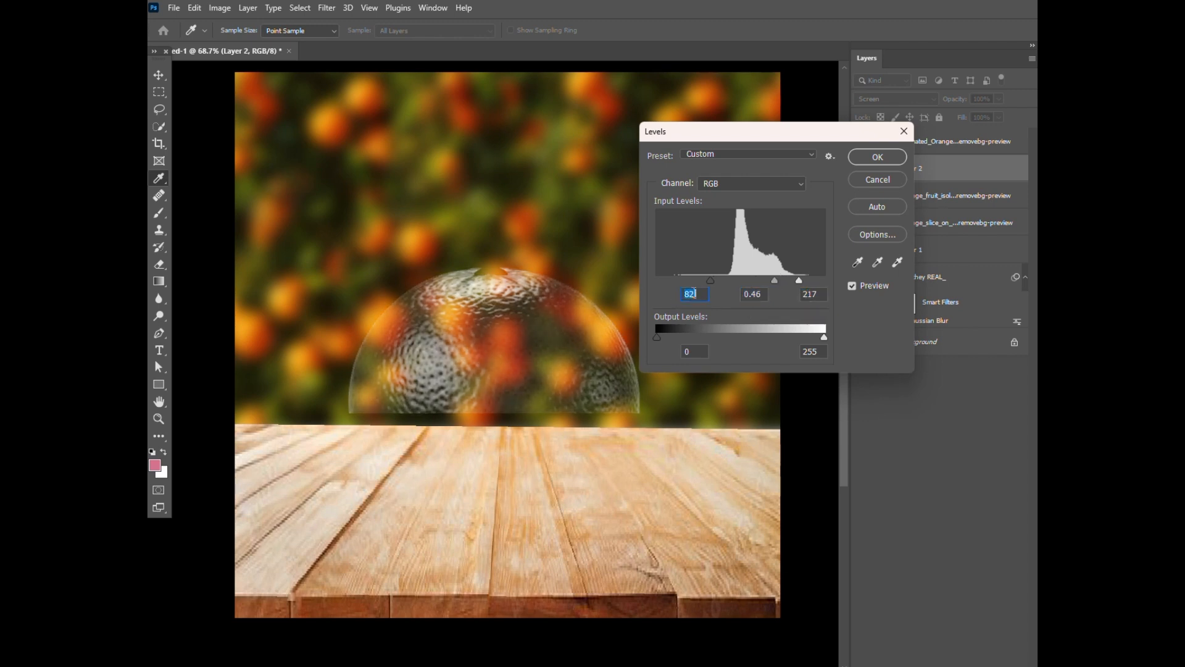
{"action": "scroll", "coordinate": [694, 294], "scroll_direction": "up", "scroll_amount": 7}
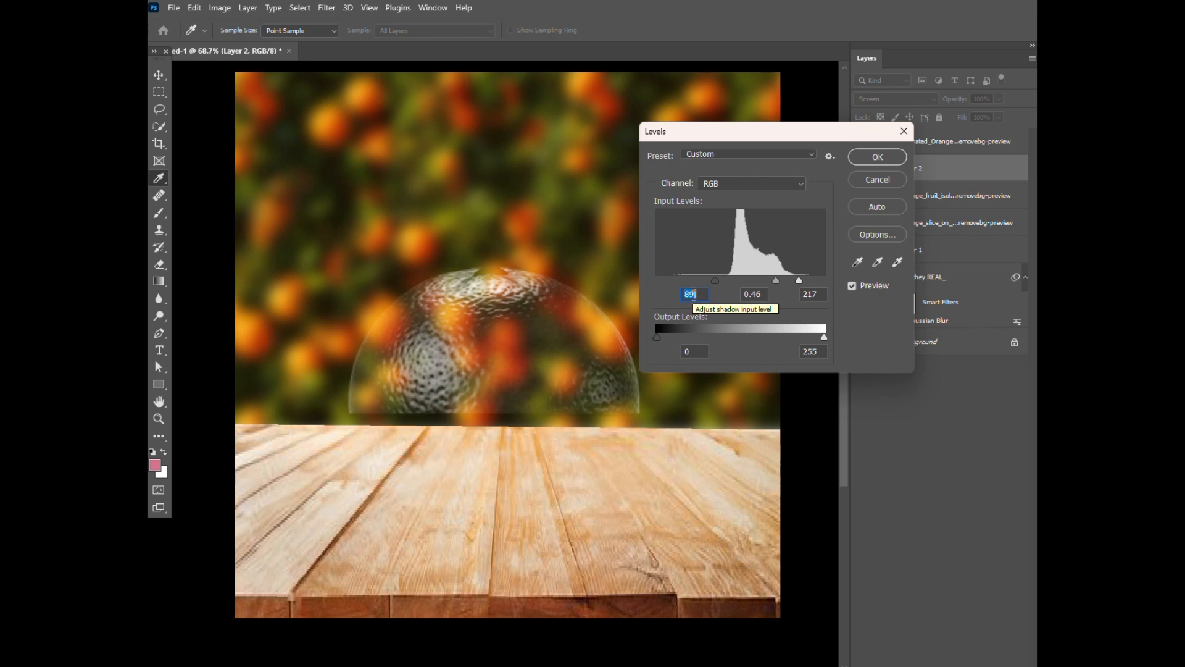
Fine-tune the half-orange layer's input levels to shadows 87, midtones 0.42 and highlights 199.
{"action": "scroll", "coordinate": [694, 294], "scroll_direction": "down", "scroll_amount": 3}
{"action": "left_click", "coordinate": [812, 294]}
{"action": "scroll", "coordinate": [814, 293], "scroll_direction": "down", "scroll_amount": 17}
{"action": "left_click", "coordinate": [750, 294]}
{"action": "scroll", "coordinate": [751, 294], "scroll_direction": "down", "scroll_amount": 8}
{"action": "left_click", "coordinate": [699, 293]}
{"action": "scroll", "coordinate": [699, 293], "scroll_direction": "up", "scroll_amount": 4}
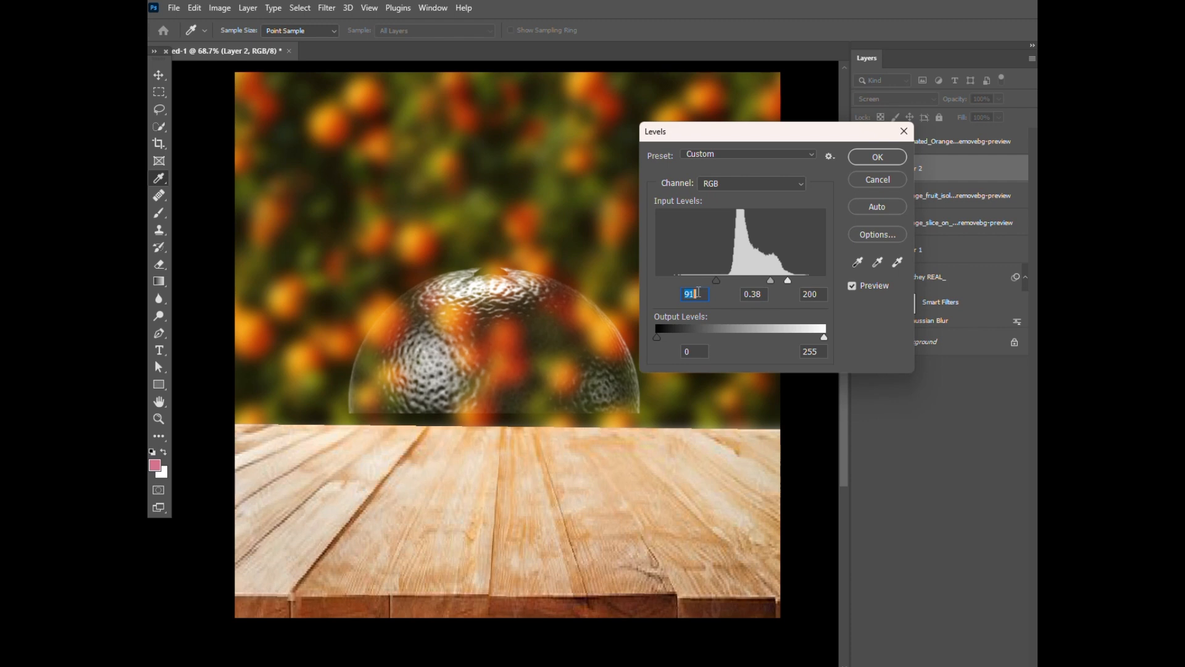
{"action": "scroll", "coordinate": [701, 293], "scroll_direction": "up", "scroll_amount": 2}
{"action": "left_click", "coordinate": [753, 294]}
{"action": "scroll", "coordinate": [753, 294], "scroll_direction": "up", "scroll_amount": 4}
{"action": "left_click", "coordinate": [806, 295]}
{"action": "scroll", "coordinate": [805, 298], "scroll_direction": "down", "scroll_amount": 5}
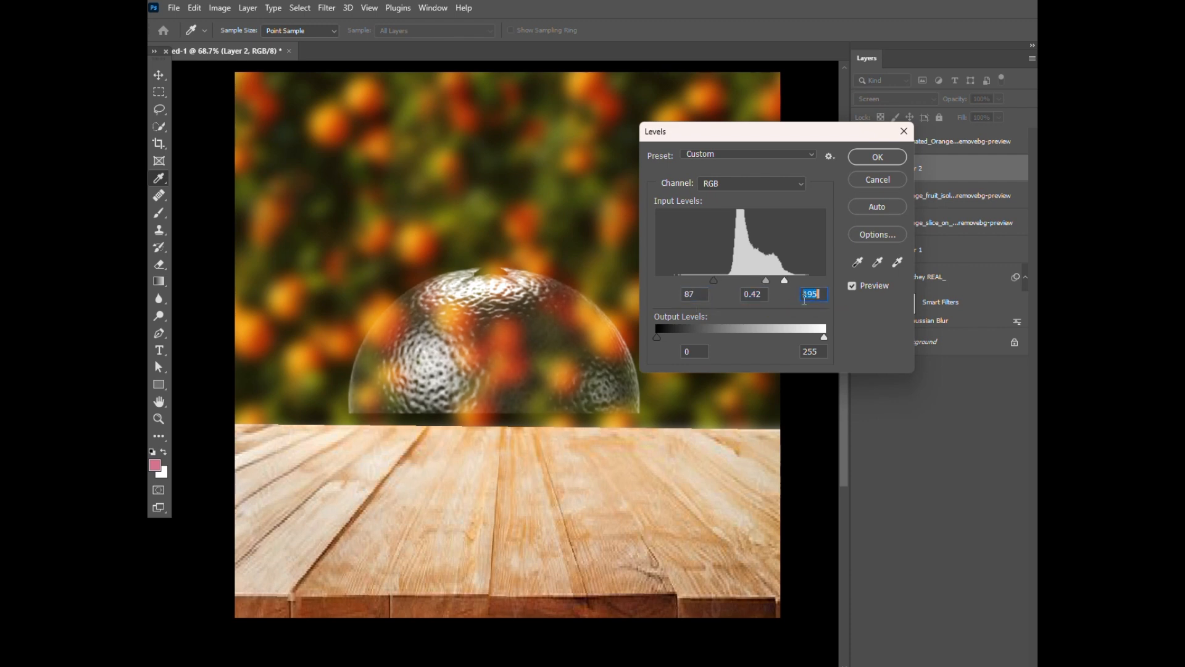
{"action": "scroll", "coordinate": [804, 299], "scroll_direction": "down", "scroll_amount": 1}
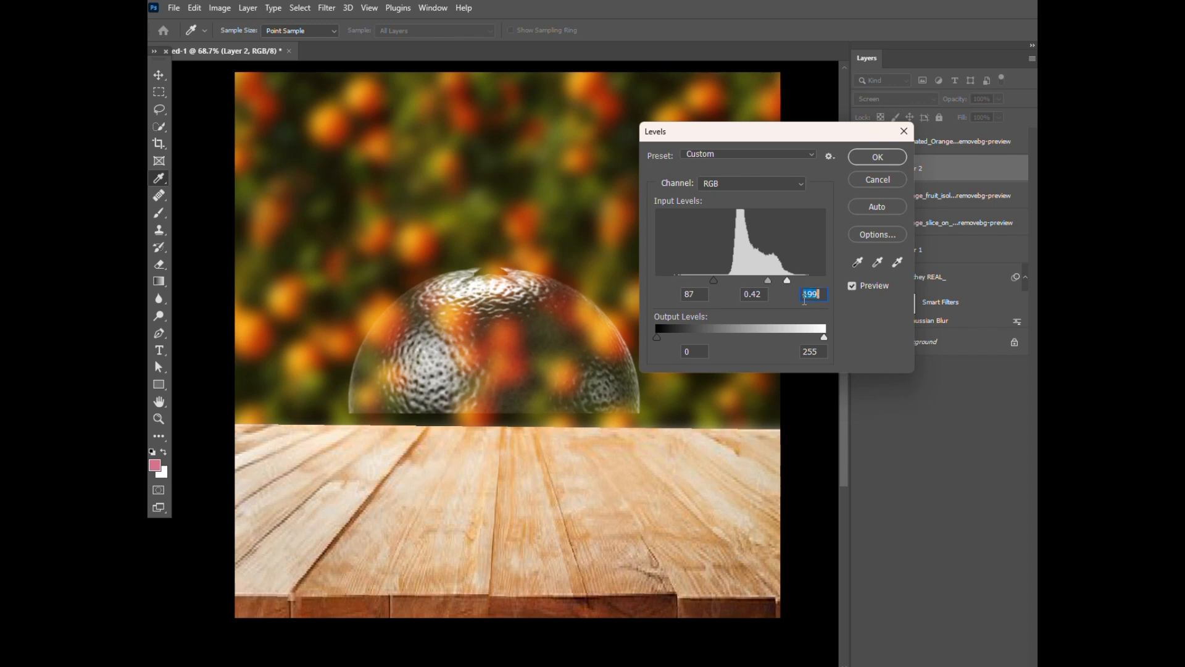
Adjust the output levels, entering 4 for the output shadows, and apply the Levels adjustment.
{"action": "mouse_move", "coordinate": [658, 338]}
{"action": "left_mouse_down"}
{"action": "mouse_move", "coordinate": [673, 343]}
{"action": "mouse_move", "coordinate": [657, 339]}
{"action": "left_mouse_up"}
{"action": "mouse_move", "coordinate": [822, 339]}
{"action": "left_mouse_down"}
{"action": "mouse_move", "coordinate": [770, 339]}
{"action": "mouse_move", "coordinate": [826, 342]}
{"action": "mouse_move", "coordinate": [809, 341]}
{"action": "left_mouse_up"}
{"action": "double_click", "coordinate": [686, 352]}
{"action": "type", "text": "4"}
{"action": "key", "text": "Return"}
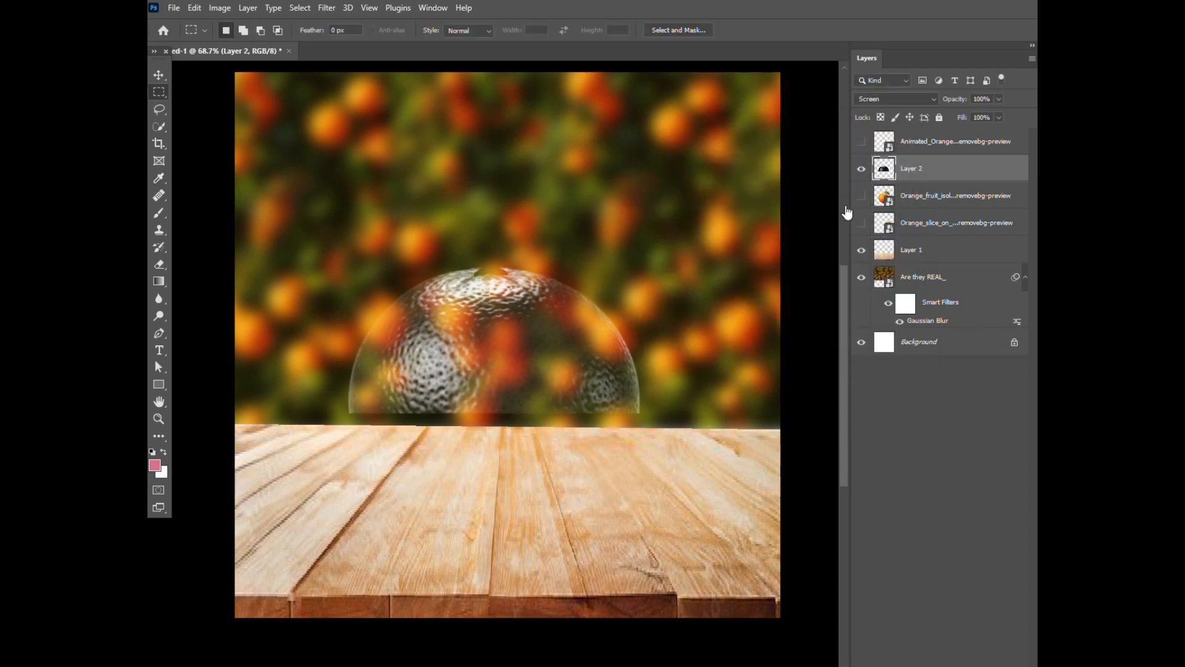
Make the original orange fruit layer visible again.
{"action": "left_click", "coordinate": [859, 201]}
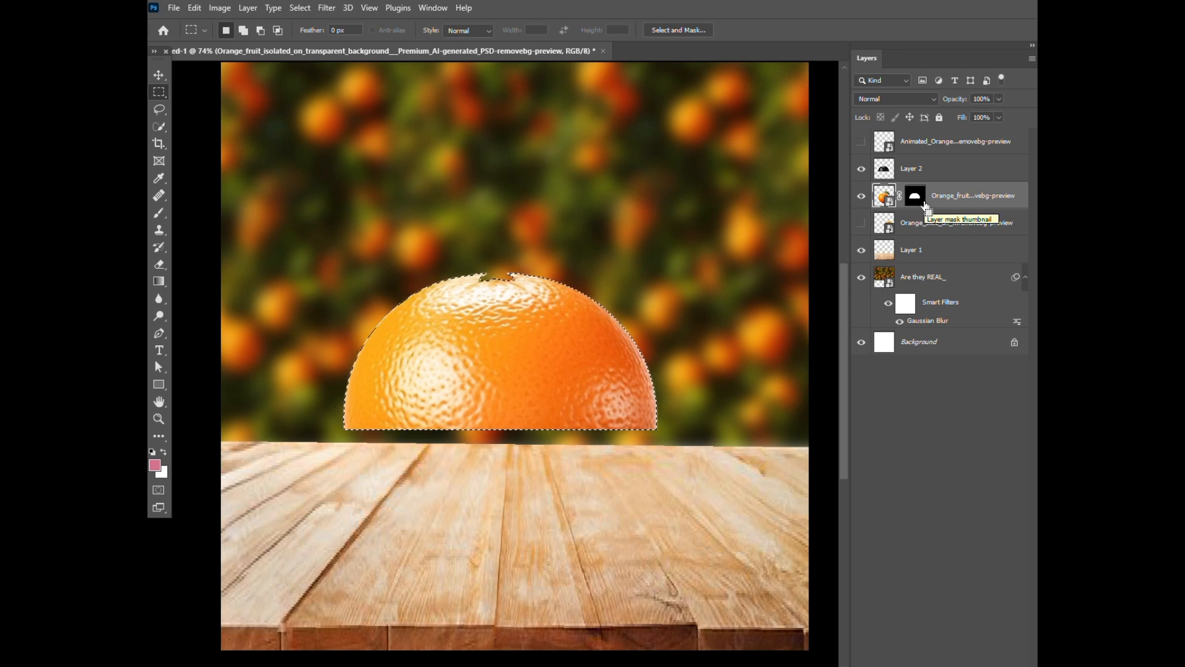
{"action": "key", "text": "ctrl+i"}
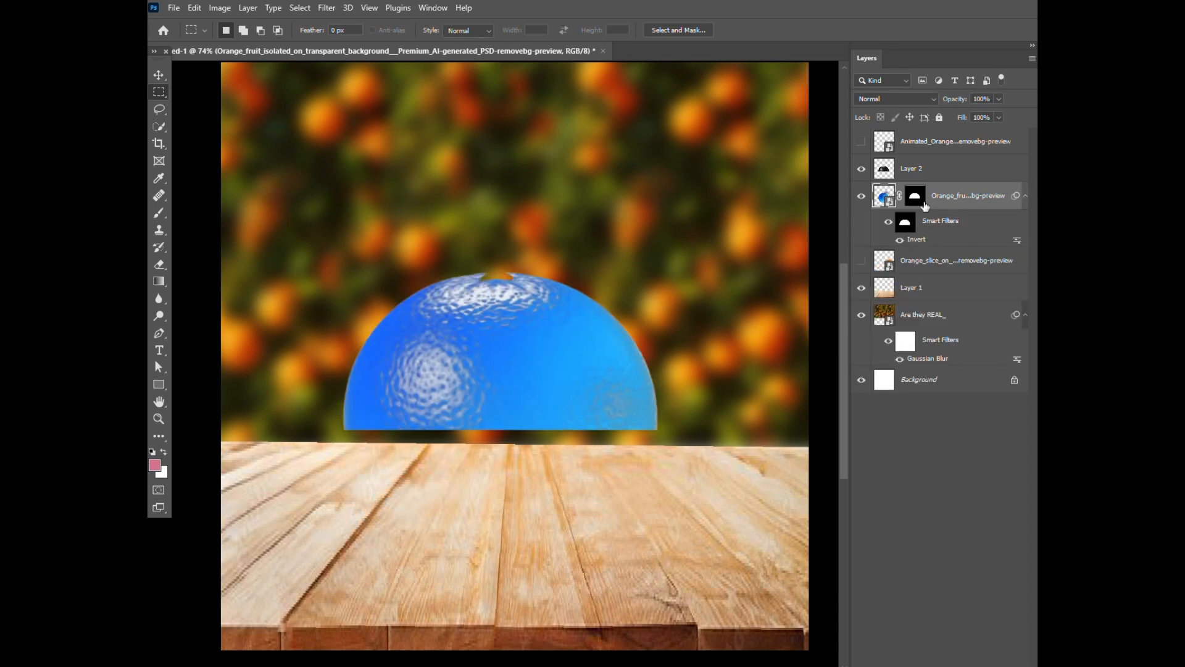
{"action": "key", "text": "ctrl+z"}
{"action": "key", "text": "ctrl+z"}
{"action": "key", "text": "ctrl+z"}
{"action": "key", "text": "ctrl+z"}
{"action": "key", "text": "ctrl+z"}
{"action": "key", "text": "ctrl+z"}
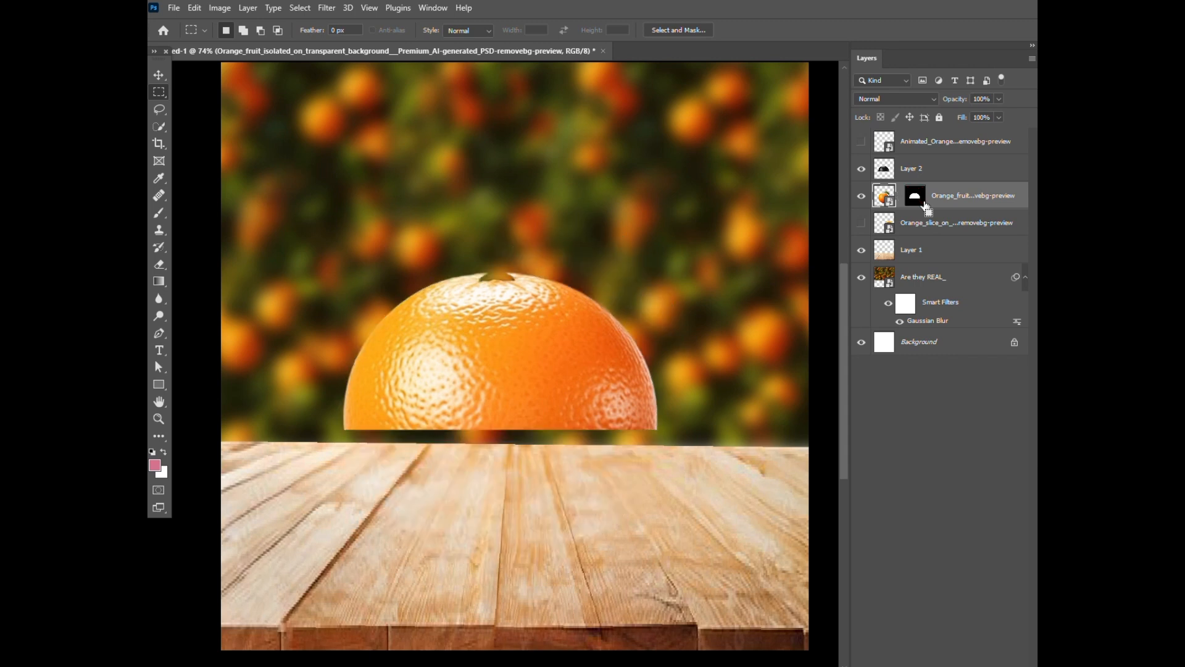
{"action": "key", "text": "ctrl+z"}
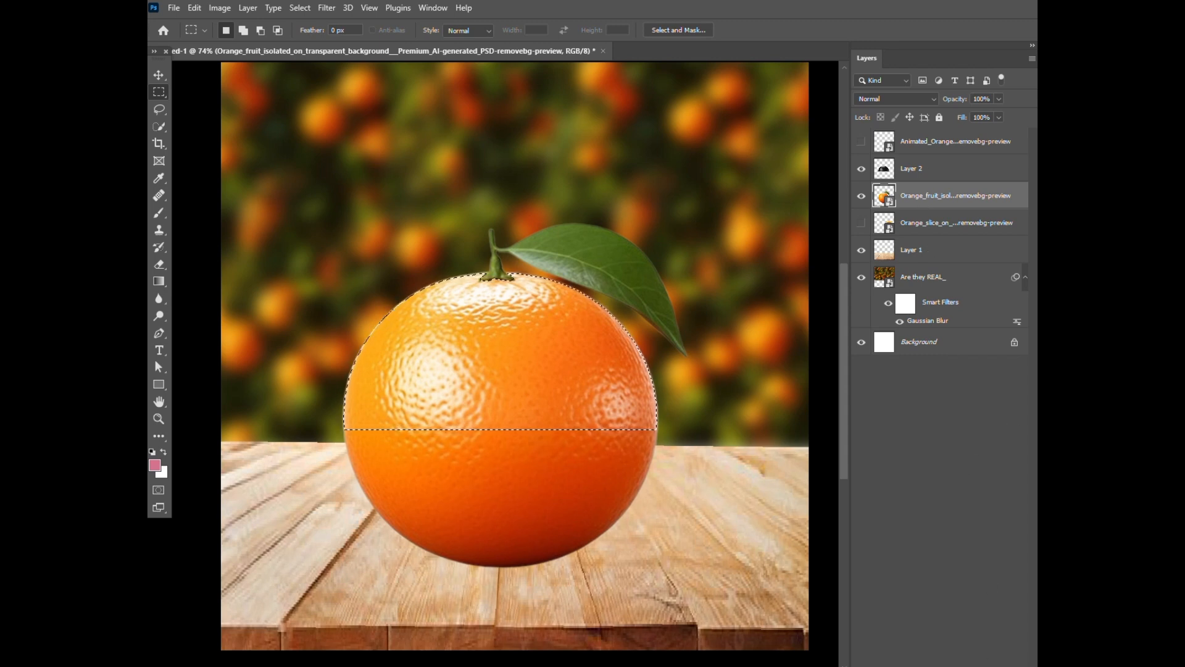
Add a layer mask to the fruit layer from the upper-half selection and invert it, hiding the upper half.
{"action": "left_click", "coordinate": [927, 665]}
{"action": "key", "text": "ctrl+i"}
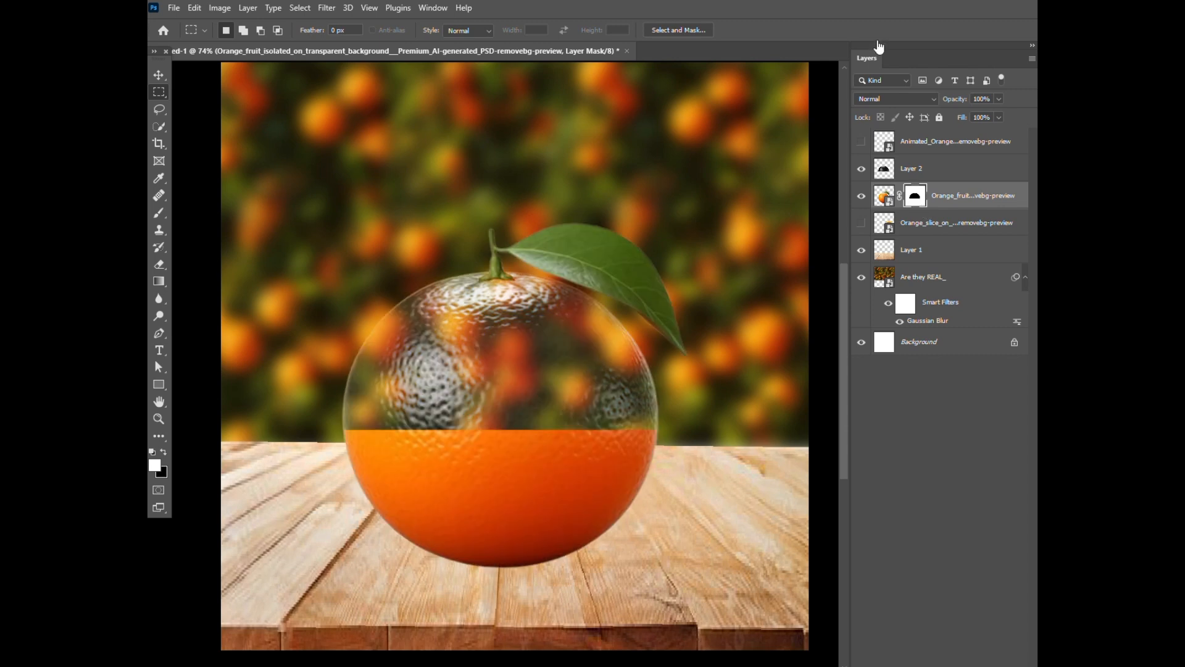
{"action": "left_click", "coordinate": [220, 7]}
{"action": "mouse_move", "coordinate": [240, 44]}
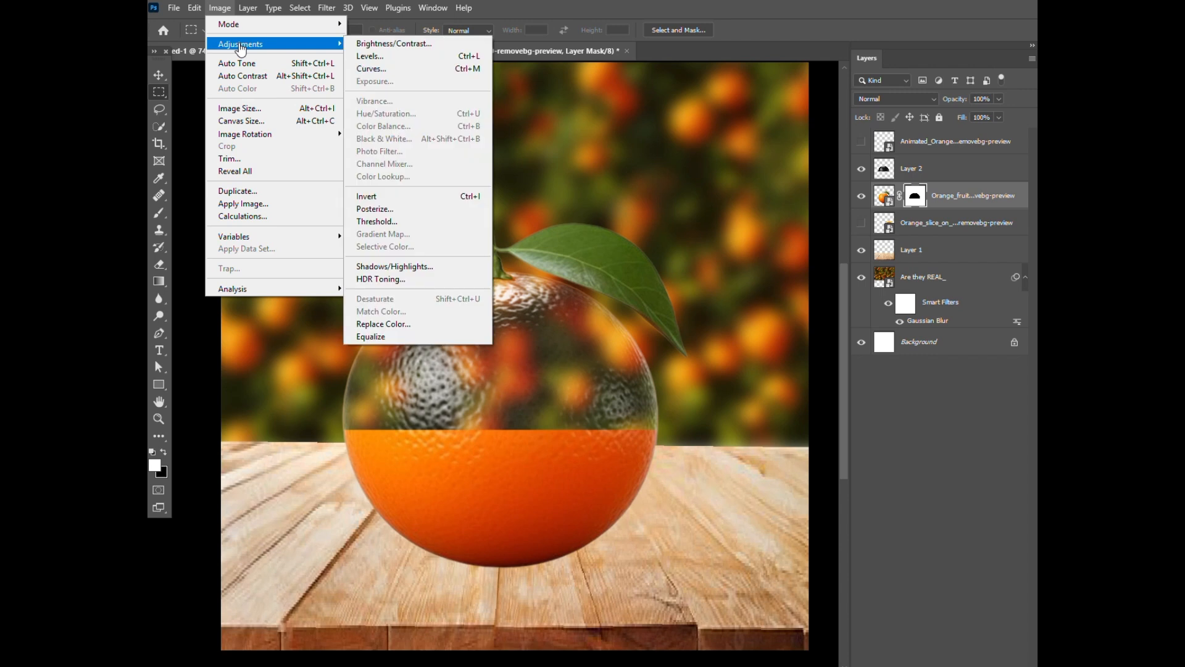
{"action": "left_click", "coordinate": [369, 56]}
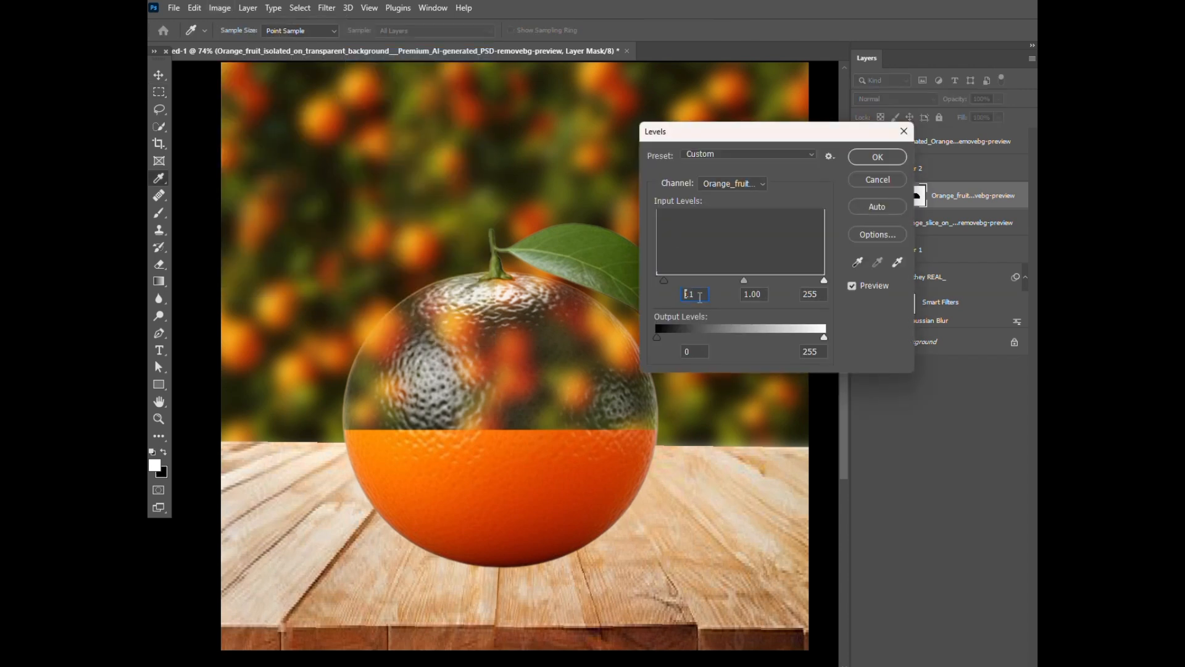
{"action": "left_click", "coordinate": [904, 131]}
Open Levels for the transparent half-orange layer and set the input shadows to 27 and midtones to 1.3.
{"action": "left_click", "coordinate": [914, 168]}
{"action": "left_click", "coordinate": [219, 7]}
{"action": "mouse_move", "coordinate": [254, 52]}
{"action": "left_click", "coordinate": [370, 56]}
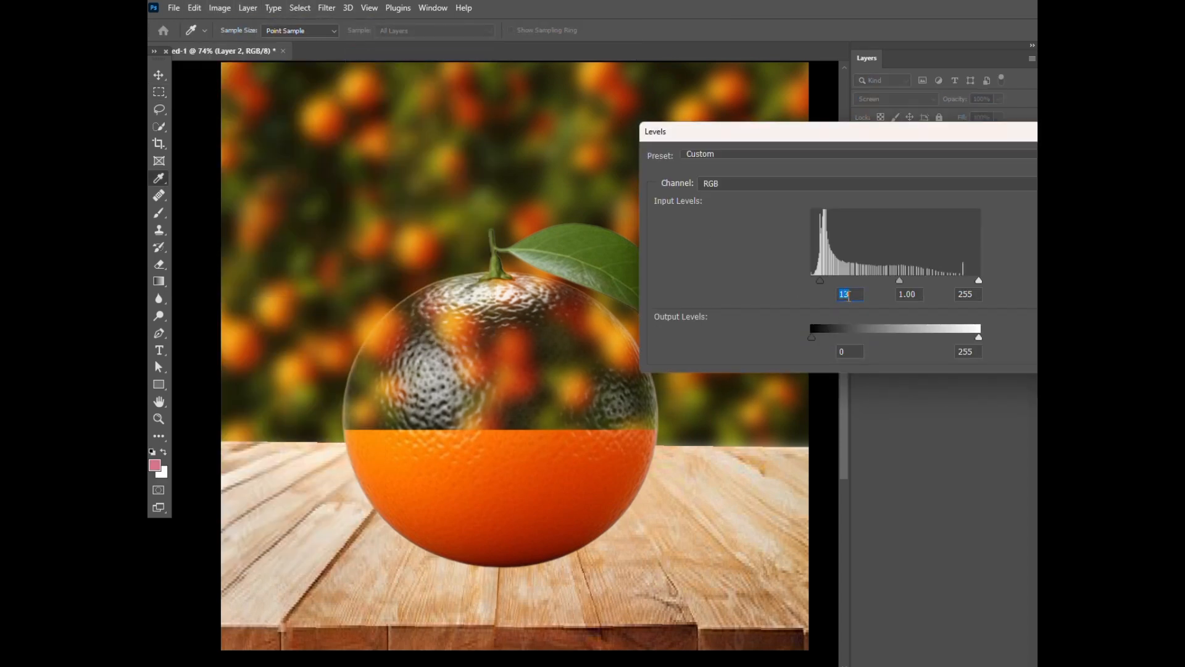
{"action": "scroll", "coordinate": [849, 296], "scroll_direction": "up", "scroll_amount": 7}
{"action": "scroll", "coordinate": [849, 296], "scroll_direction": "up", "scroll_amount": 7}
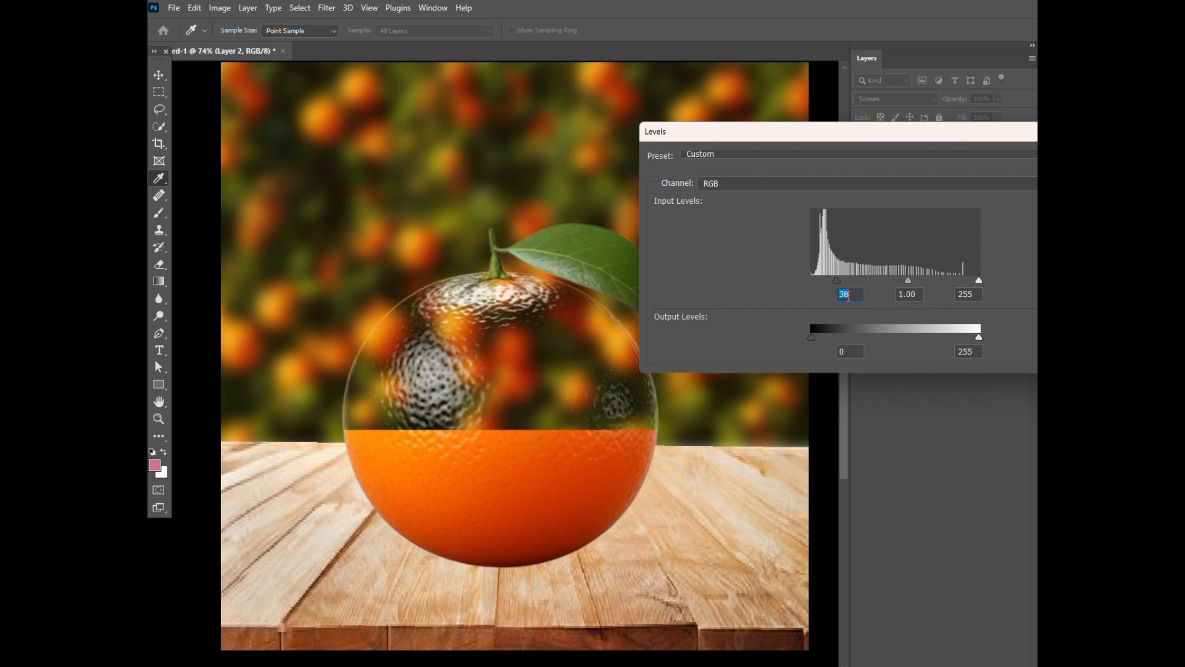
{"action": "key", "text": "Down"}
{"action": "key", "text": "Down"}
{"action": "key", "text": "Down"}
{"action": "scroll", "coordinate": [905, 294], "scroll_direction": "up", "scroll_amount": 20}
{"action": "key", "text": "Up"}
{"action": "key", "text": "Up"}
{"action": "key", "text": "Up"}
{"action": "key", "text": "Up"}
{"action": "key", "text": "Up"}
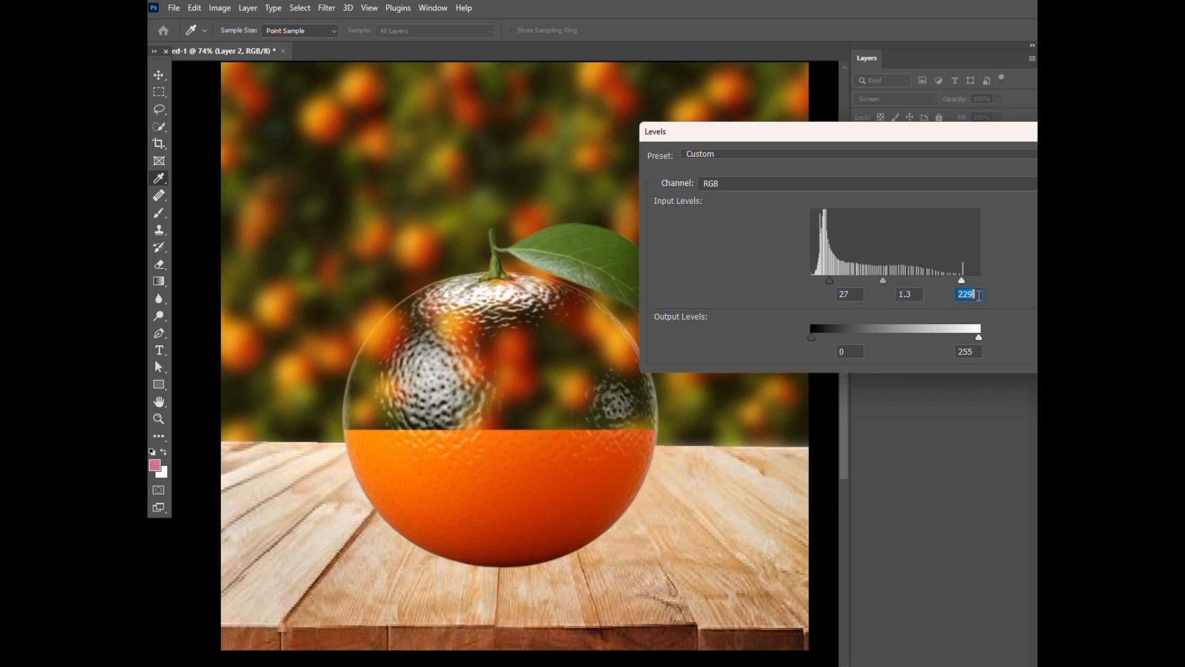
Set the input highlights to 196 and apply the Levels adjustment.
{"action": "scroll", "coordinate": [994, 296], "scroll_direction": "down", "scroll_amount": 20}
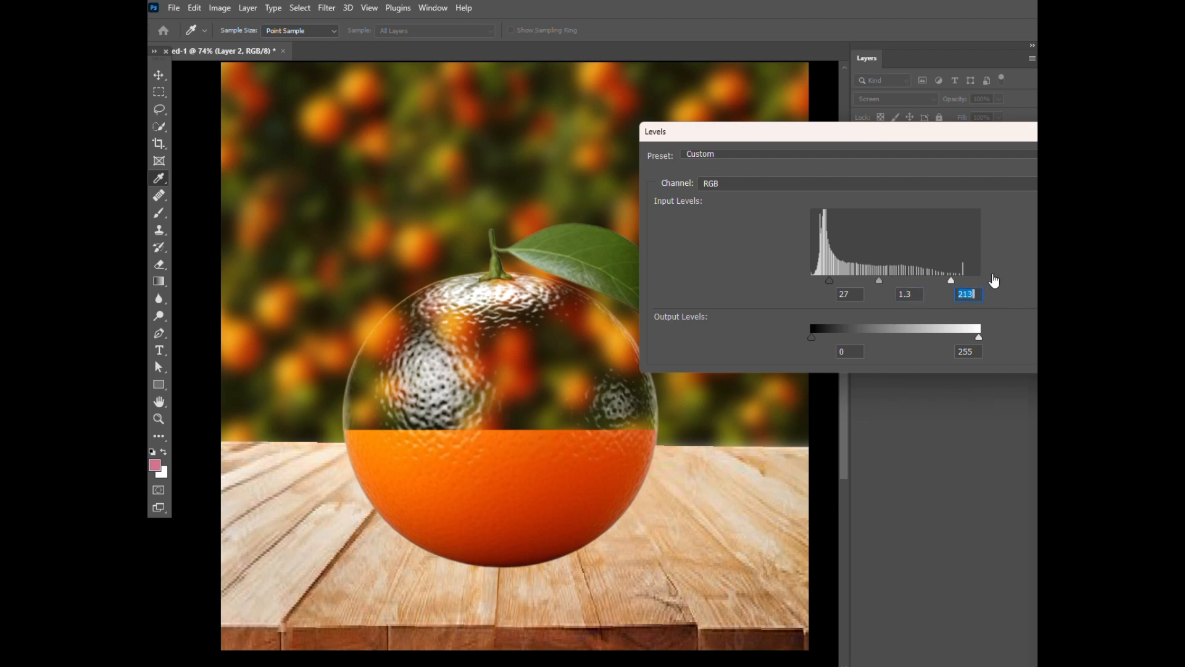
{"action": "scroll", "coordinate": [994, 281], "scroll_direction": "up", "scroll_amount": 20}
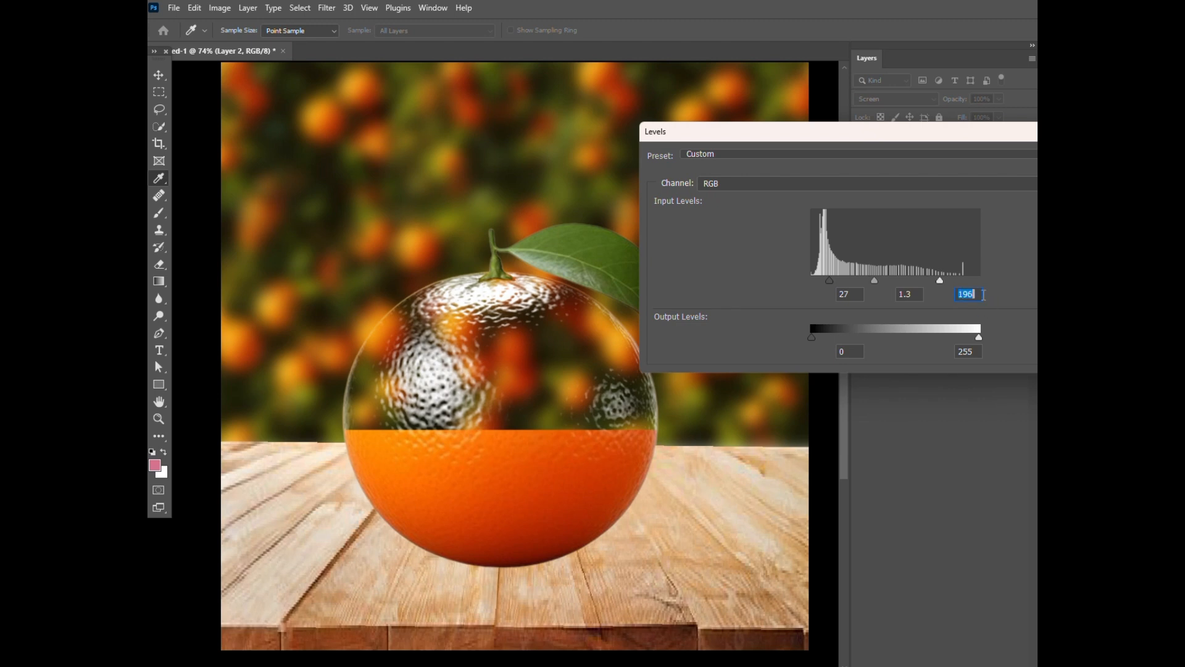
{"action": "key", "text": "Return"}
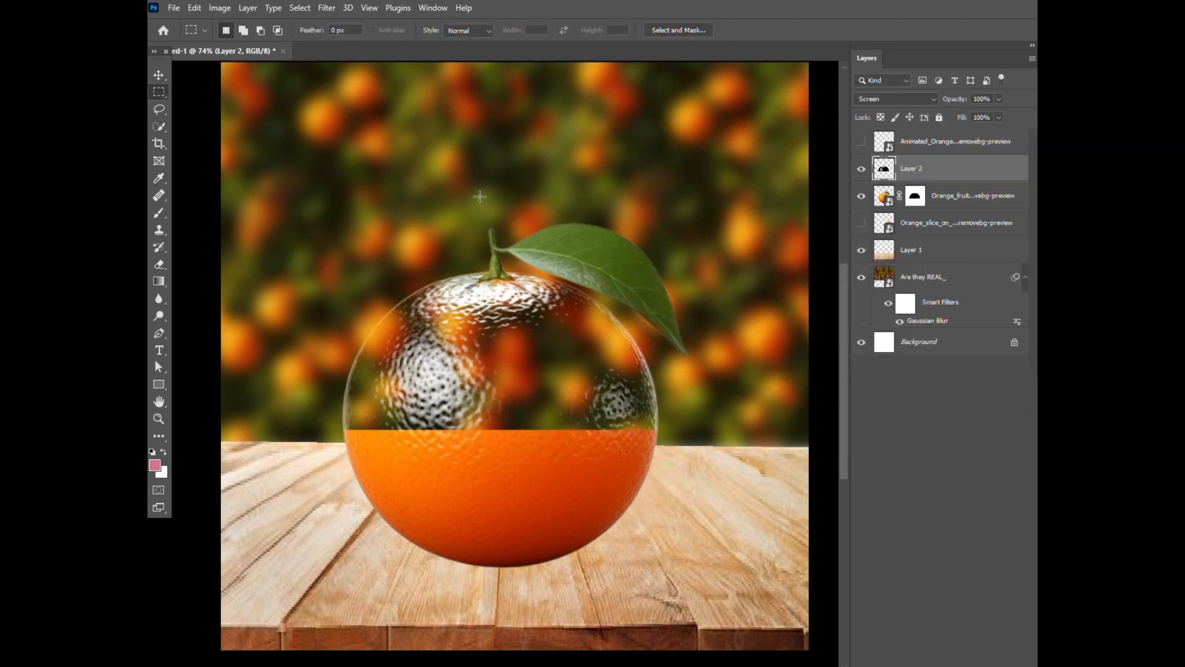
Show the orange slice layer and move it above the transparent half-orange layer.
{"action": "scroll", "coordinate": [480, 197], "scroll_direction": "down", "scroll_amount": 1}
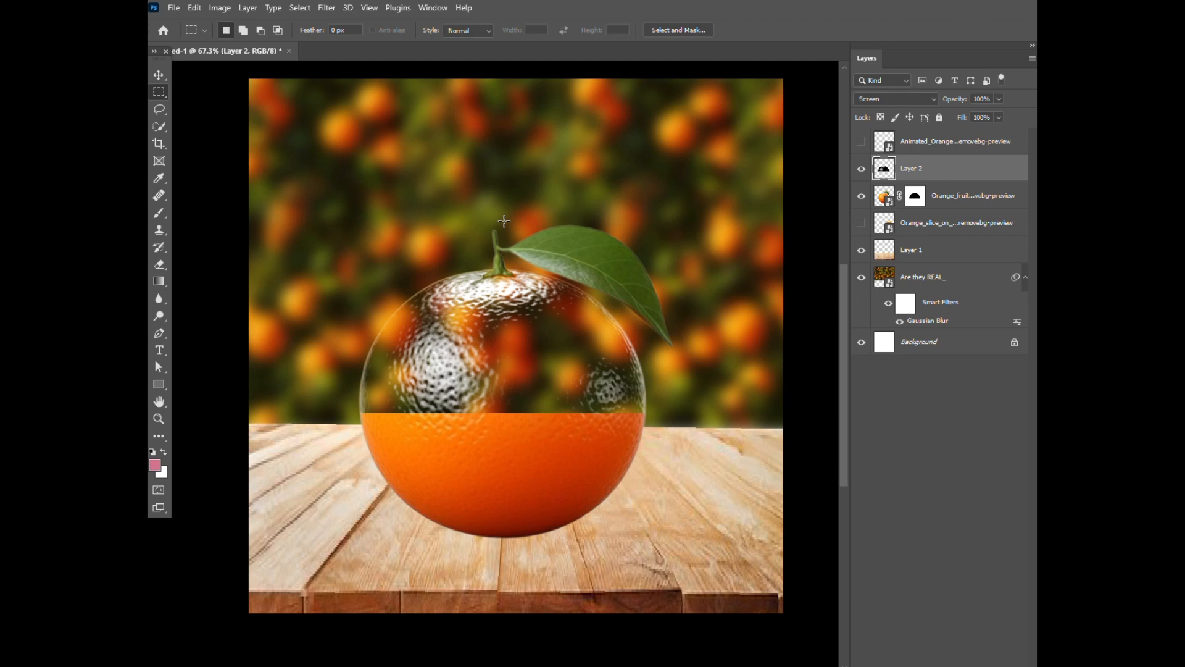
{"action": "left_click", "coordinate": [950, 222]}
{"action": "left_click", "coordinate": [862, 223]}
{"action": "left_click_drag", "start_coordinate": [956, 150], "coordinate": [956, 155]}
Move the orange slice over the middle of the fruit and scale it to 26.55% with Free Transform.
{"action": "key", "text": "v"}
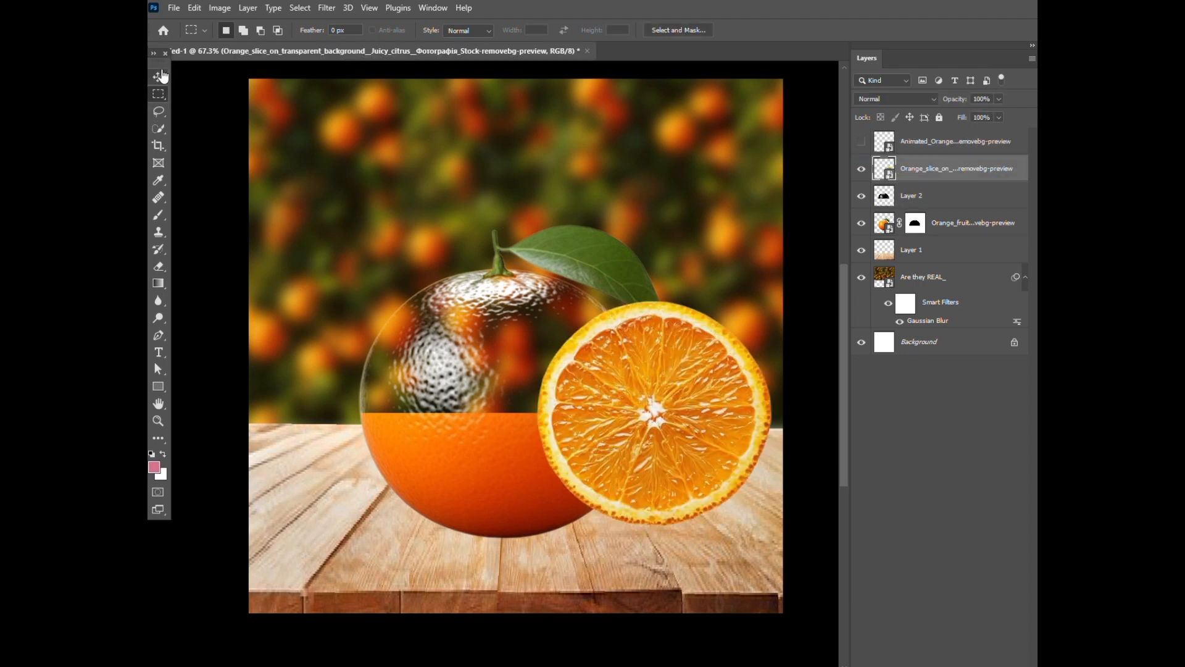
{"action": "left_click_drag", "start_coordinate": [621, 475], "coordinate": [471, 395]}
{"action": "key", "text": "ctrl+t"}
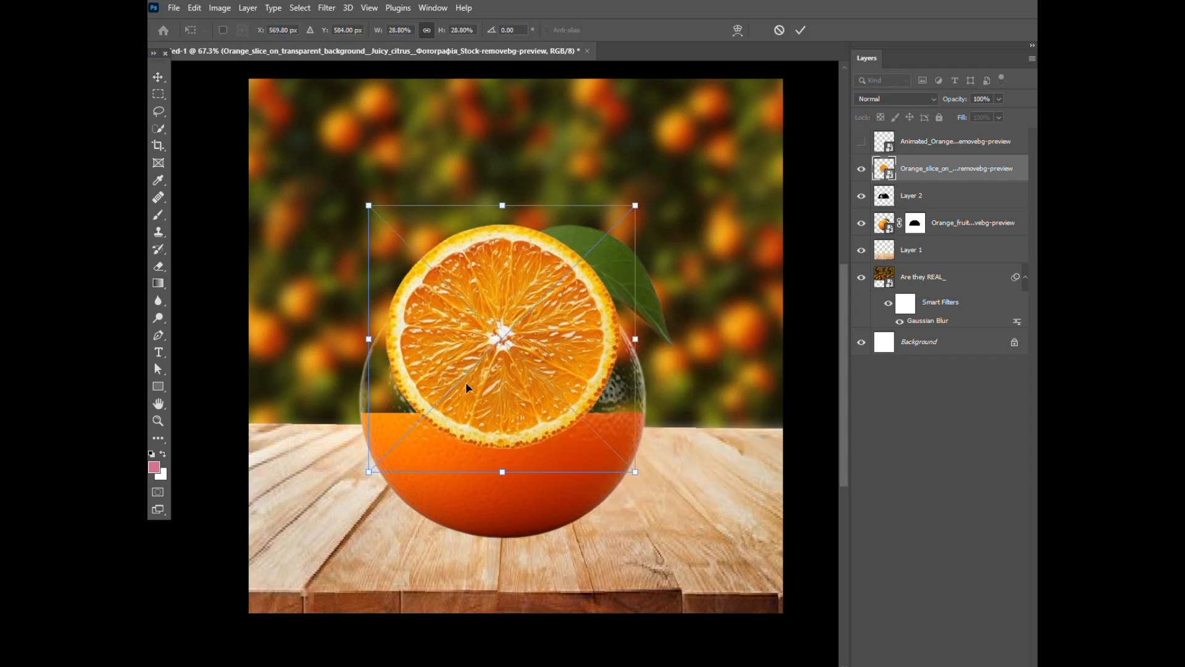
{"action": "left_click_drag", "start_coordinate": [636, 206], "coordinate": [615, 226]}
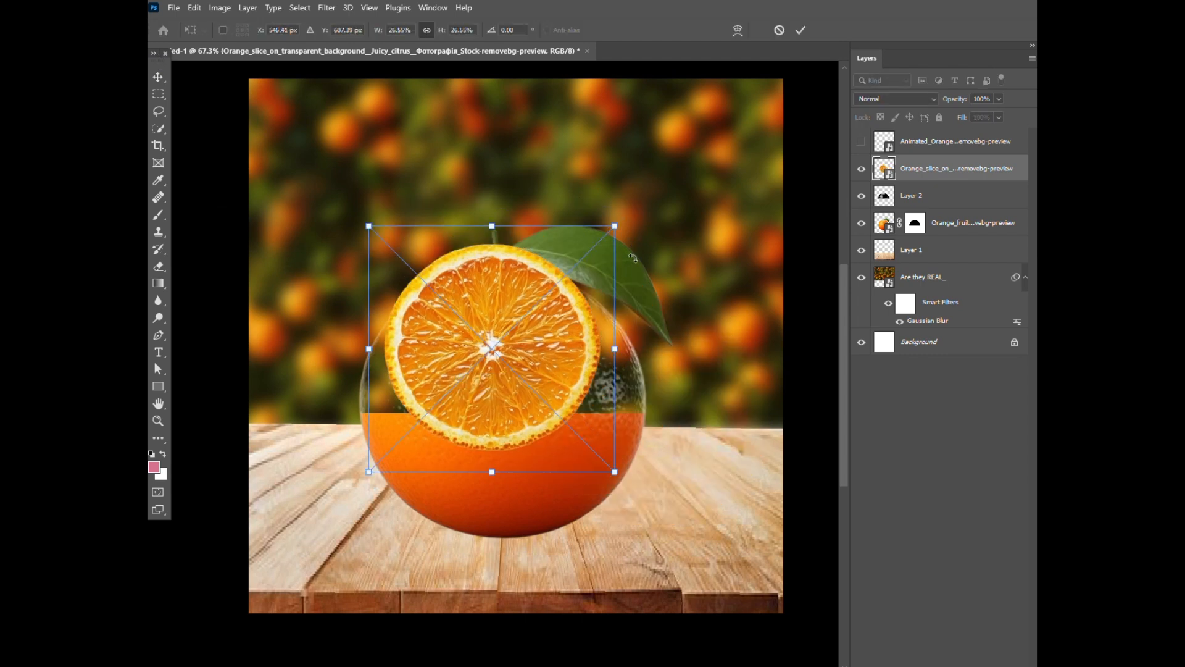
{"action": "right_click", "coordinate": [561, 337]}
{"action": "key", "text": "Escape"}
Squash the slice into a flat ellipse over the orange's cut, about 33.84% wide and 7.54% high.
{"action": "left_click_drag", "start_coordinate": [616, 480], "coordinate": [606, 470]}
{"action": "left_click_drag", "start_coordinate": [602, 222], "coordinate": [656, 398]}
{"action": "mouse_move", "coordinate": [519, 464]}
{"action": "left_mouse_down"}
{"action": "mouse_move", "coordinate": [520, 498]}
{"action": "mouse_move", "coordinate": [519, 466]}
{"action": "left_mouse_up"}
{"action": "left_click_drag", "start_coordinate": [452, 435], "coordinate": [347, 442]}
{"action": "left_click_drag", "start_coordinate": [499, 438], "coordinate": [501, 445]}
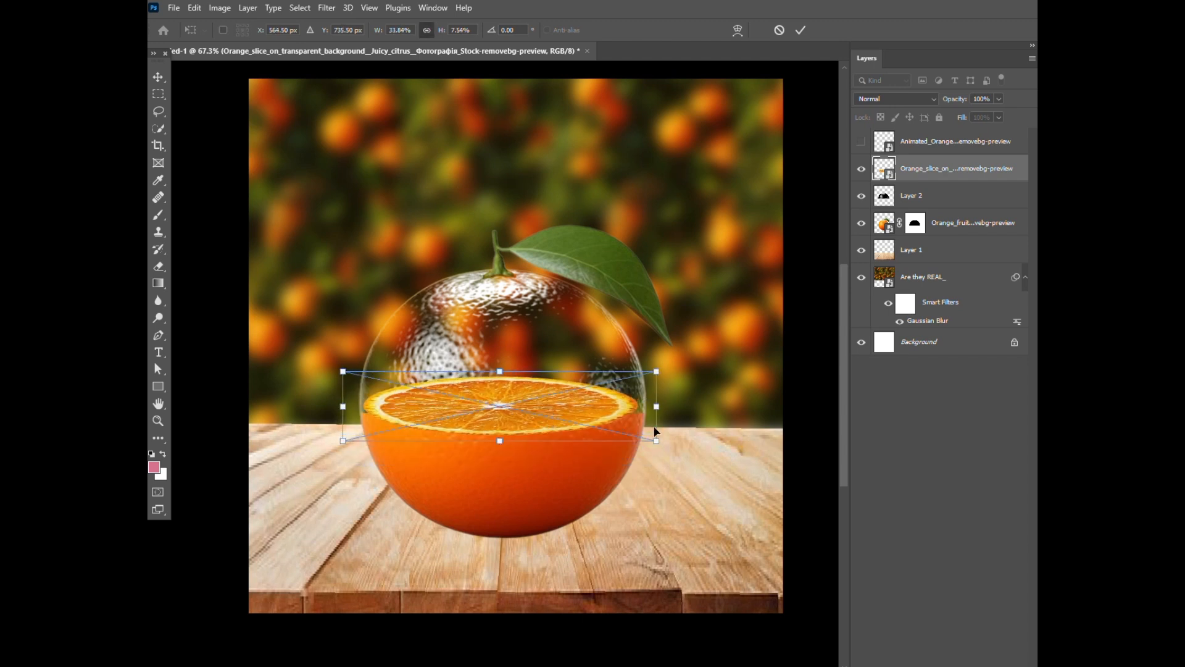
Refine the flattened slice's width and height to meet the orange's edges and apply the transform.
{"action": "left_click_drag", "start_coordinate": [657, 370], "coordinate": [663, 395]}
{"action": "left_click_drag", "start_coordinate": [344, 398], "coordinate": [338, 392]}
{"action": "left_click_drag", "start_coordinate": [662, 383], "coordinate": [664, 379]}
{"action": "key", "text": "Return"}
{"action": "scroll", "coordinate": [563, 486], "scroll_direction": "up", "scroll_amount": 2}
{"action": "scroll", "coordinate": [563, 485], "scroll_direction": "up", "scroll_amount": 2}
{"action": "key", "text": "ctrl+0"}
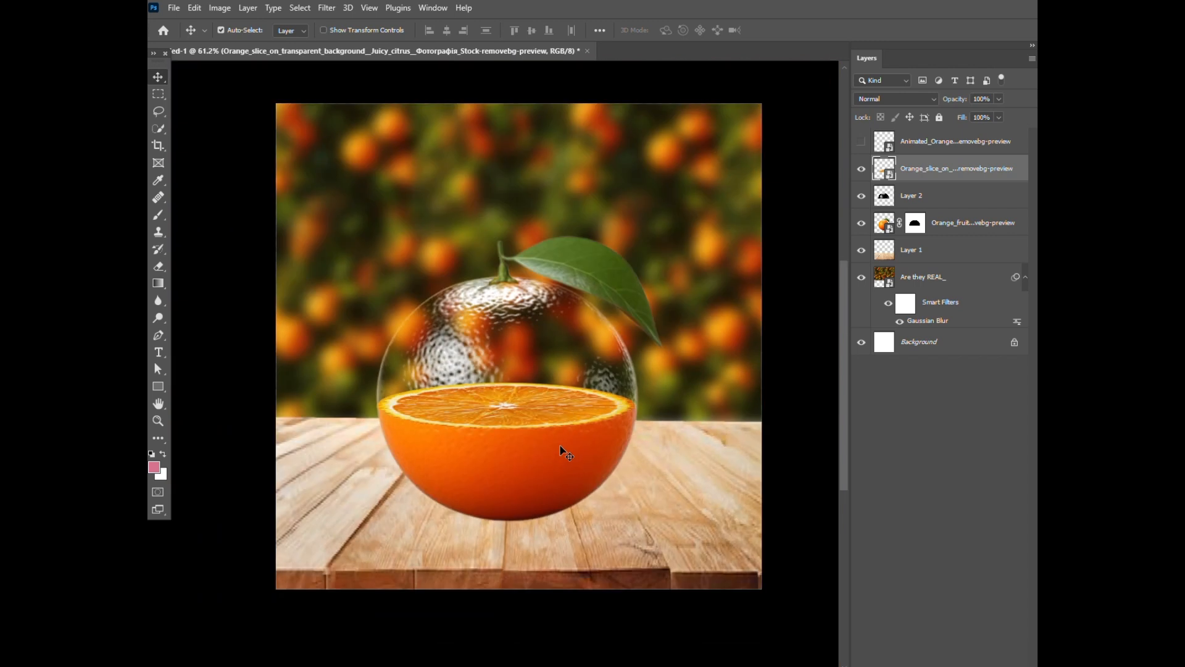
Arrange the layers so that the transparent half-orange lies directly above the orange slice.
{"action": "left_click_drag", "start_coordinate": [930, 178], "coordinate": [931, 249]}
{"action": "key", "text": "ctrl+z"}
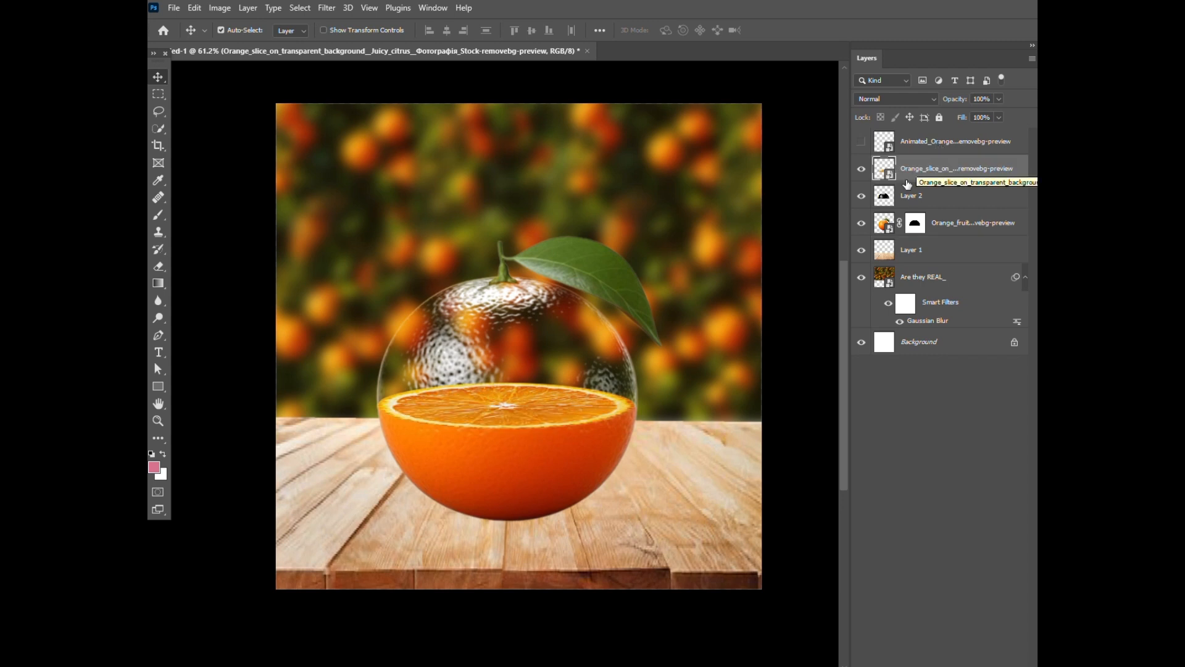
{"action": "left_click", "coordinate": [862, 195]}
{"action": "left_click", "coordinate": [861, 196]}
{"action": "left_click_drag", "start_coordinate": [926, 139], "coordinate": [928, 168]}
{"action": "left_click", "coordinate": [861, 196]}
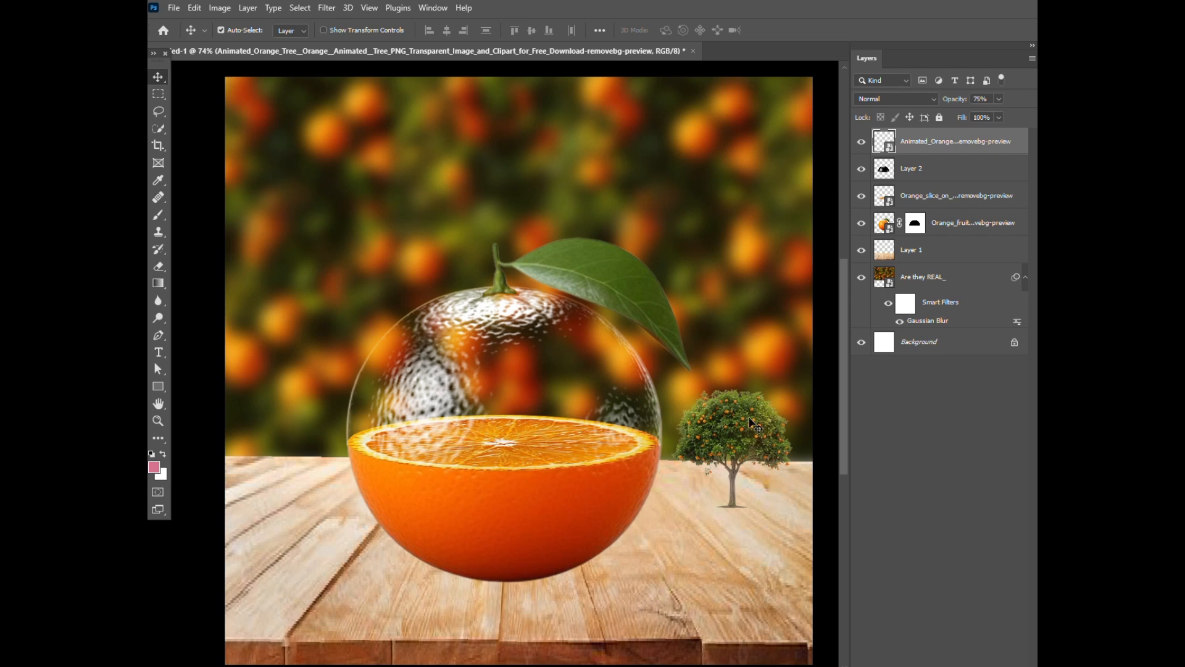
Move the small orange tree onto the center of the orange slice inside the glass half.
{"action": "left_click_drag", "start_coordinate": [728, 432], "coordinate": [539, 350]}
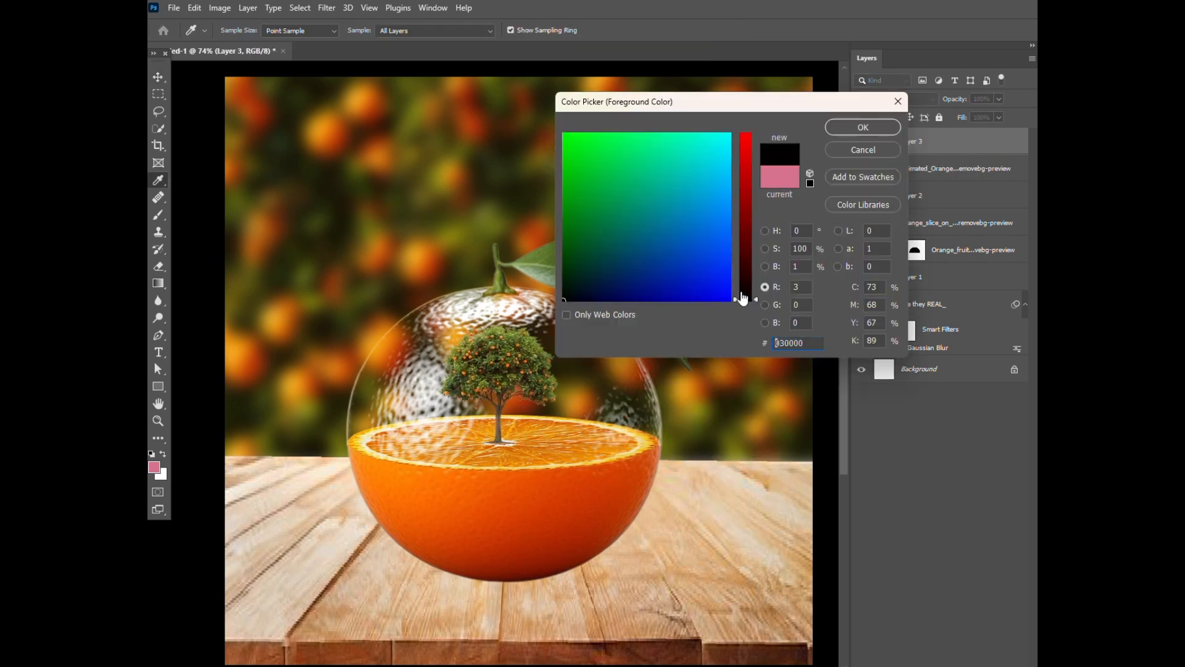
Set the foreground color to #24090d and paint one soft 500 px brush spot over the orange on the new layer.
{"action": "left_click_drag", "start_coordinate": [744, 298], "coordinate": [743, 278]}
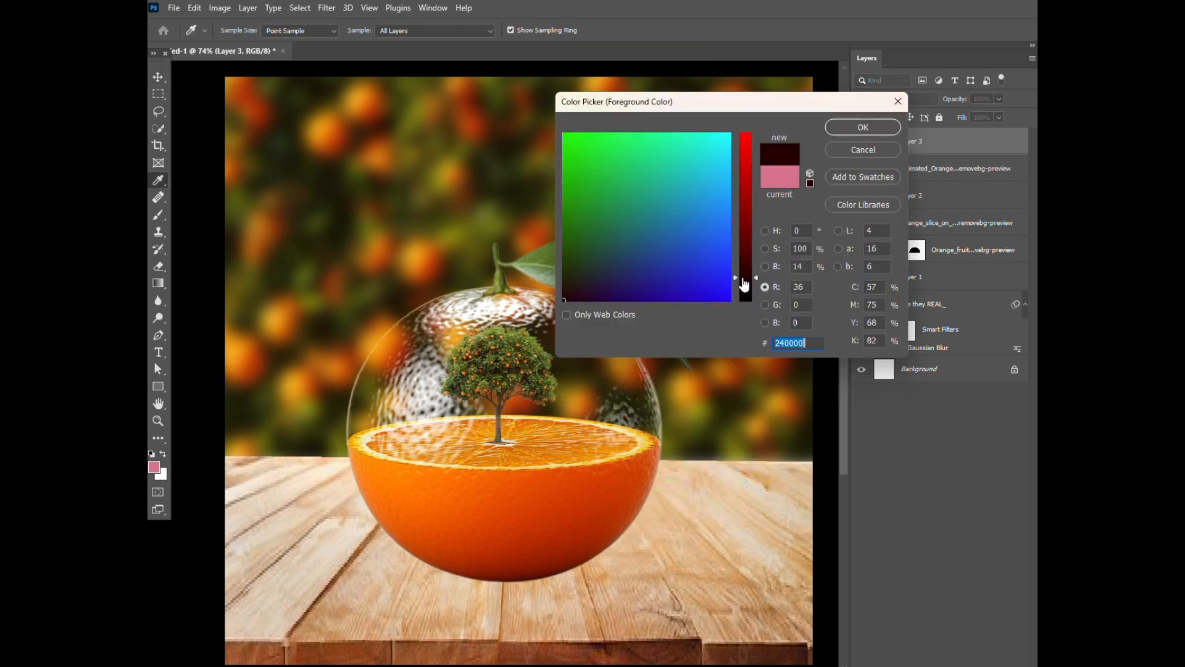
{"action": "left_click", "coordinate": [593, 287]}
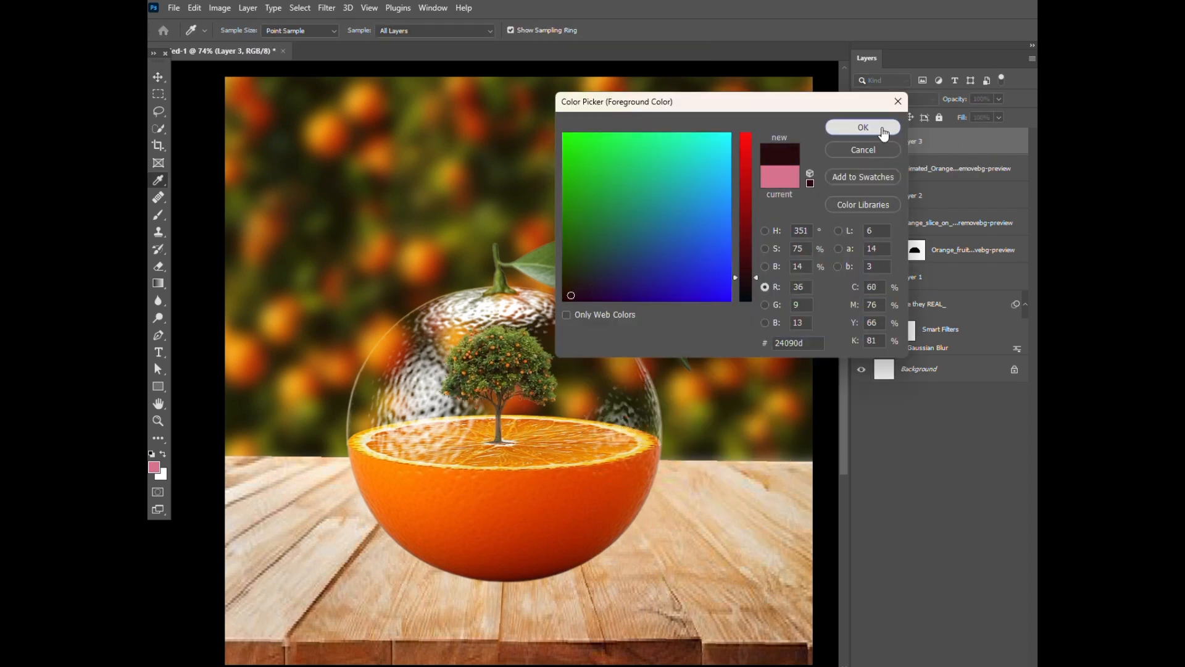
{"action": "left_click", "coordinate": [863, 127]}
{"action": "key", "text": "b"}
{"action": "mouse_move", "coordinate": [518, 482]}
{"action": "left_mouse_down"}
{"action": "mouse_move", "coordinate": [498, 494]}
{"action": "mouse_move", "coordinate": [517, 469]}
{"action": "left_mouse_up"}
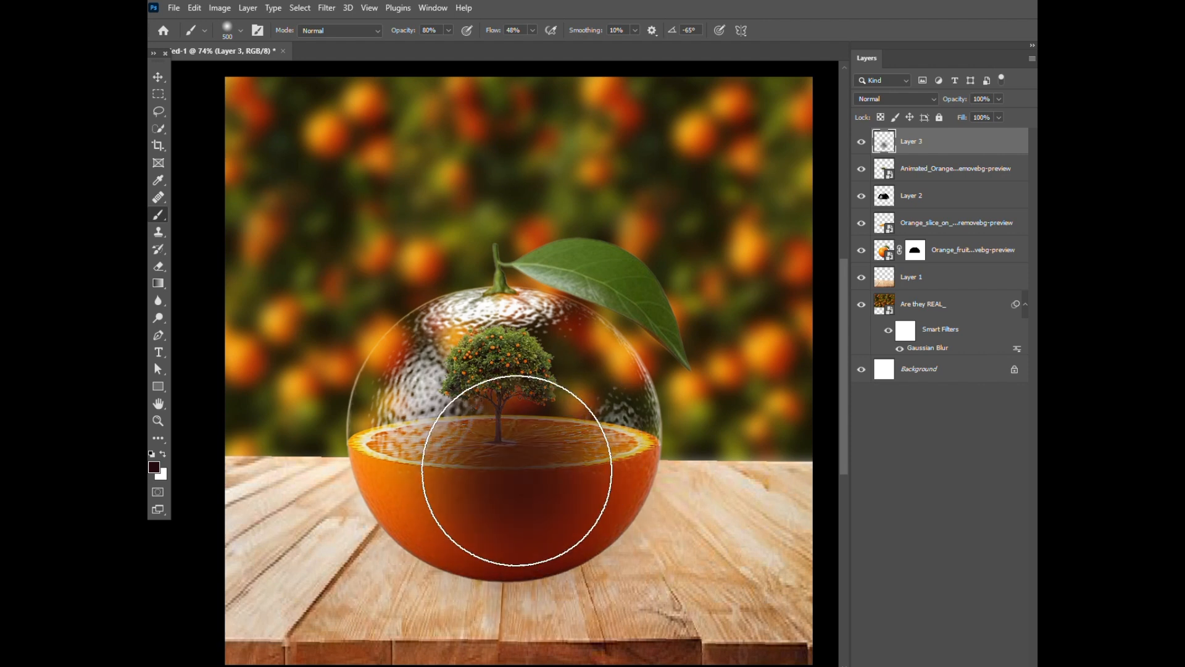
Transform the dark brush spot into a wide, thin shadow, place it beneath the orange on the table and apply the transform.
{"action": "left_click", "coordinate": [158, 77]}
{"action": "key", "text": "ctrl+t"}
{"action": "left_click_drag", "start_coordinate": [716, 271], "coordinate": [650, 594]}
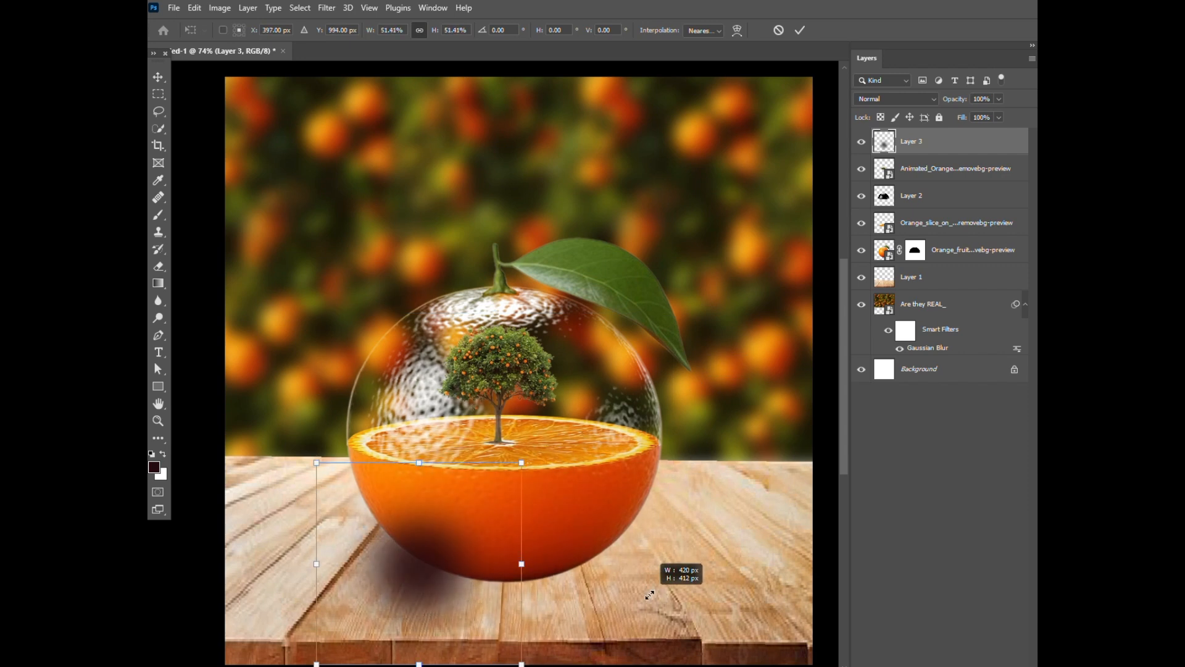
{"action": "left_click_drag", "start_coordinate": [522, 579], "coordinate": [718, 590]}
{"action": "left_click_drag", "start_coordinate": [519, 463], "coordinate": [519, 540]}
{"action": "left_click_drag", "start_coordinate": [518, 663], "coordinate": [535, 617]}
{"action": "left_click_drag", "start_coordinate": [520, 569], "coordinate": [526, 577]}
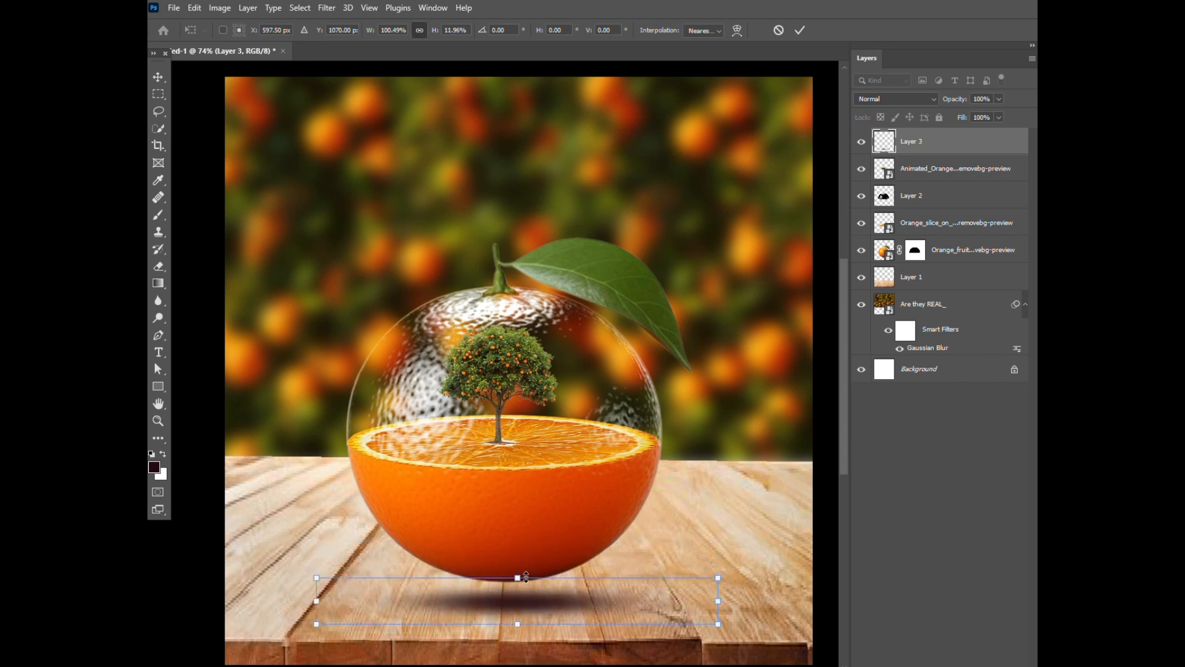
{"action": "left_click_drag", "start_coordinate": [518, 624], "coordinate": [517, 619]}
{"action": "left_click_drag", "start_coordinate": [718, 600], "coordinate": [681, 599]}
{"action": "left_click_drag", "start_coordinate": [522, 599], "coordinate": [523, 584]}
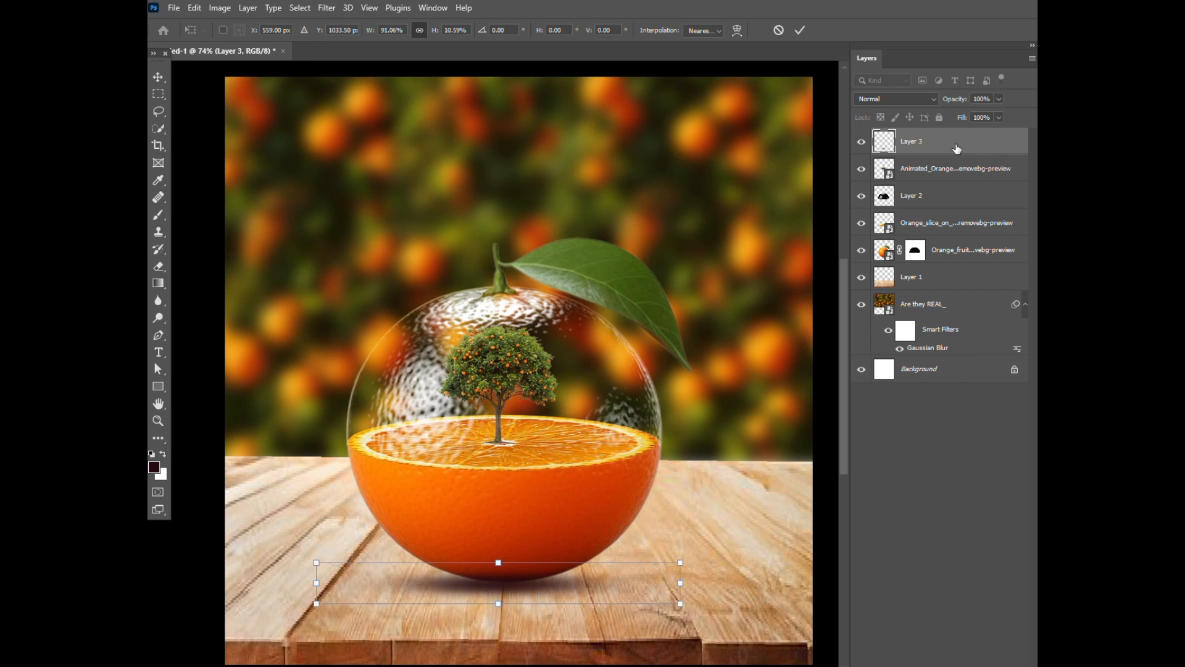
{"action": "key", "text": "Return"}
Reorder the shadow layer so that it lies between the half-orange and the wooden table layers.
{"action": "left_click_drag", "start_coordinate": [983, 137], "coordinate": [982, 188]}
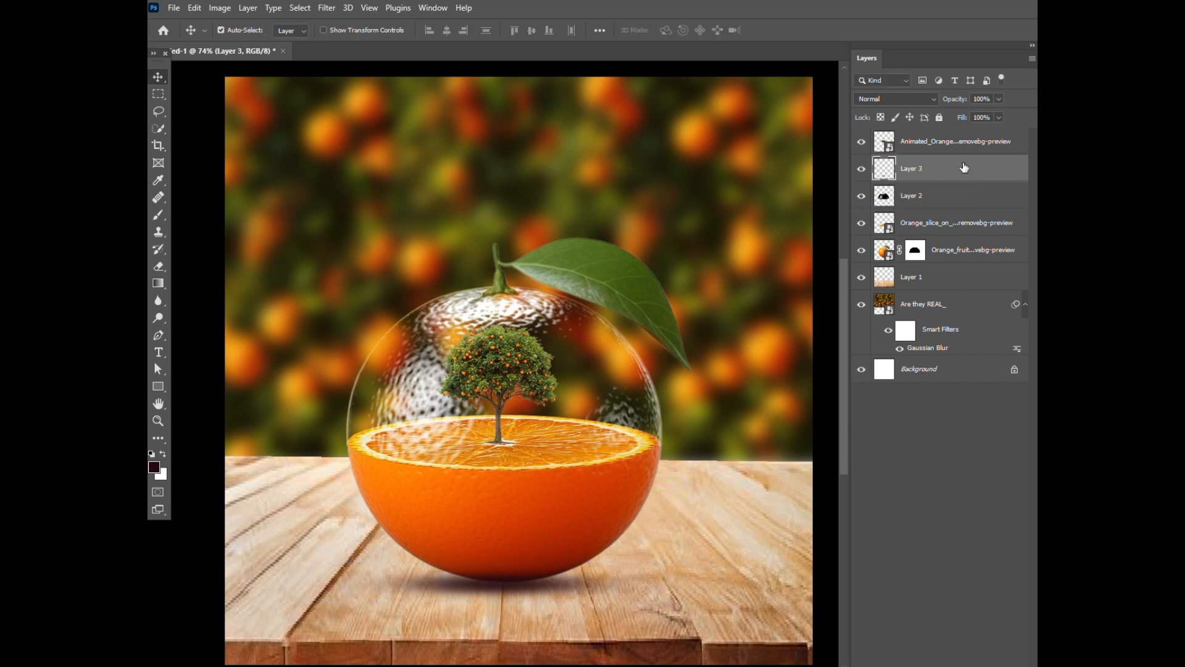
{"action": "left_click_drag", "start_coordinate": [972, 263], "coordinate": [970, 289]}
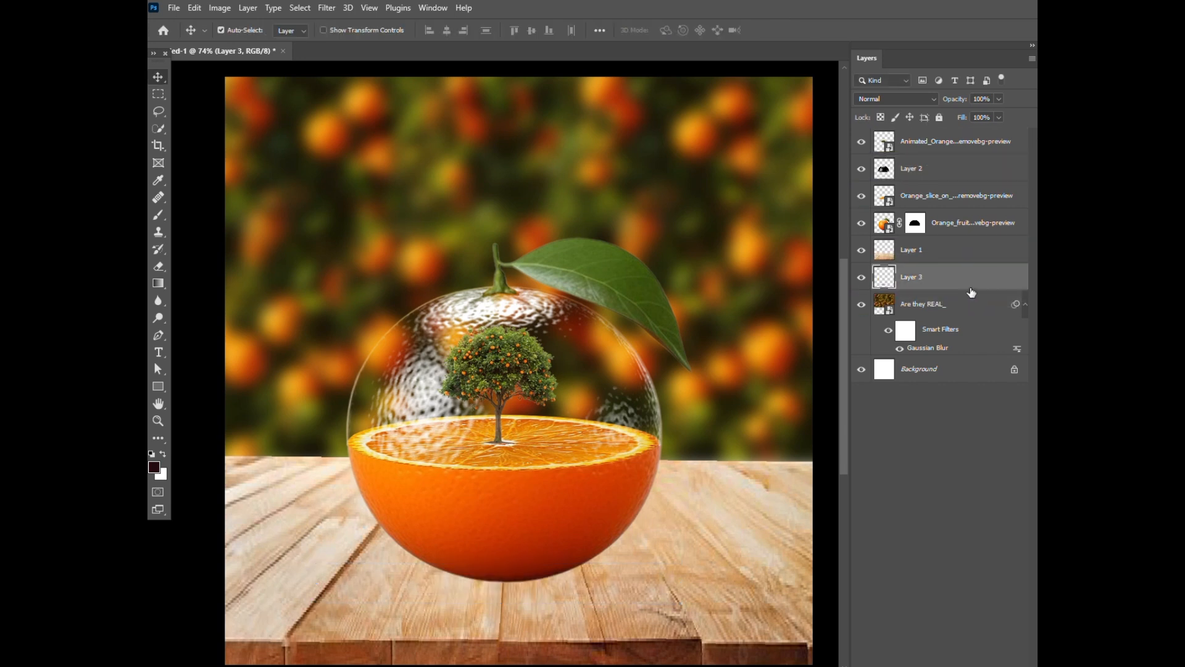
Select the tree, Layer 2, orange slice and half-orange layers together and nudge them slightly down onto the shadow.
{"action": "left_click", "coordinate": [957, 228]}
{"action": "left_click", "coordinate": [947, 196], "text": "shift"}
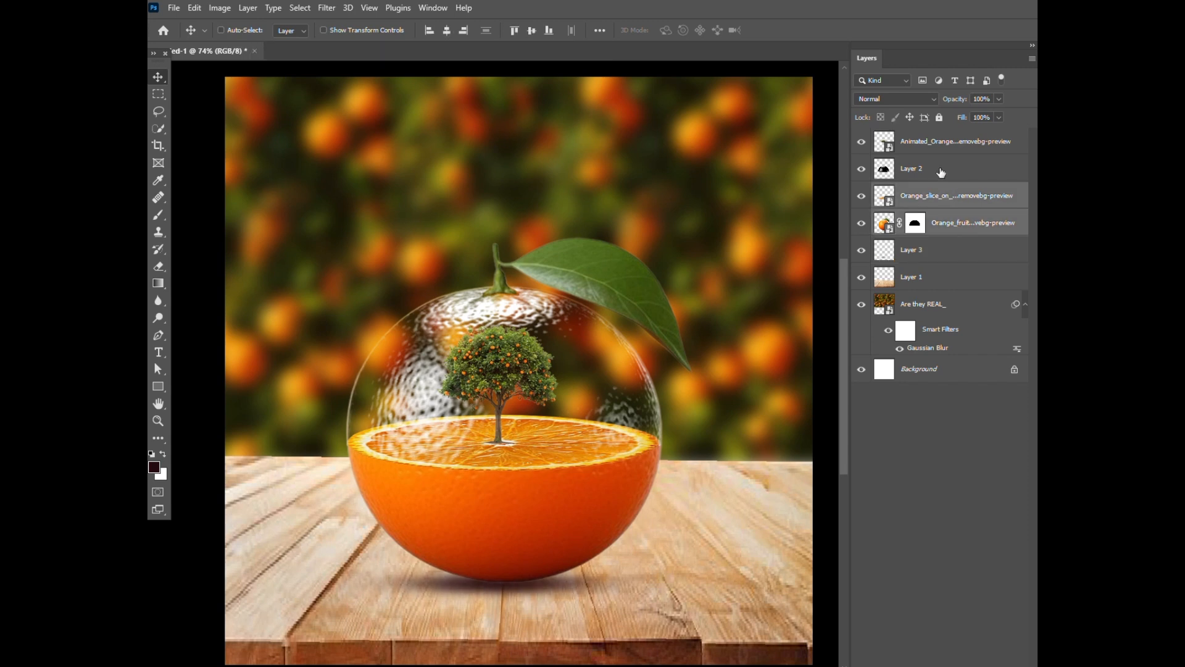
{"action": "left_click", "coordinate": [935, 142], "text": "shift"}
{"action": "key", "text": "Down"}
{"action": "key", "text": "Down"}
{"action": "key", "text": "Down"}
{"action": "key", "text": "Down"}
{"action": "key", "text": "Down"}
{"action": "key", "text": "Down"}
{"action": "key", "text": "Up"}
{"action": "key", "text": "Up"}
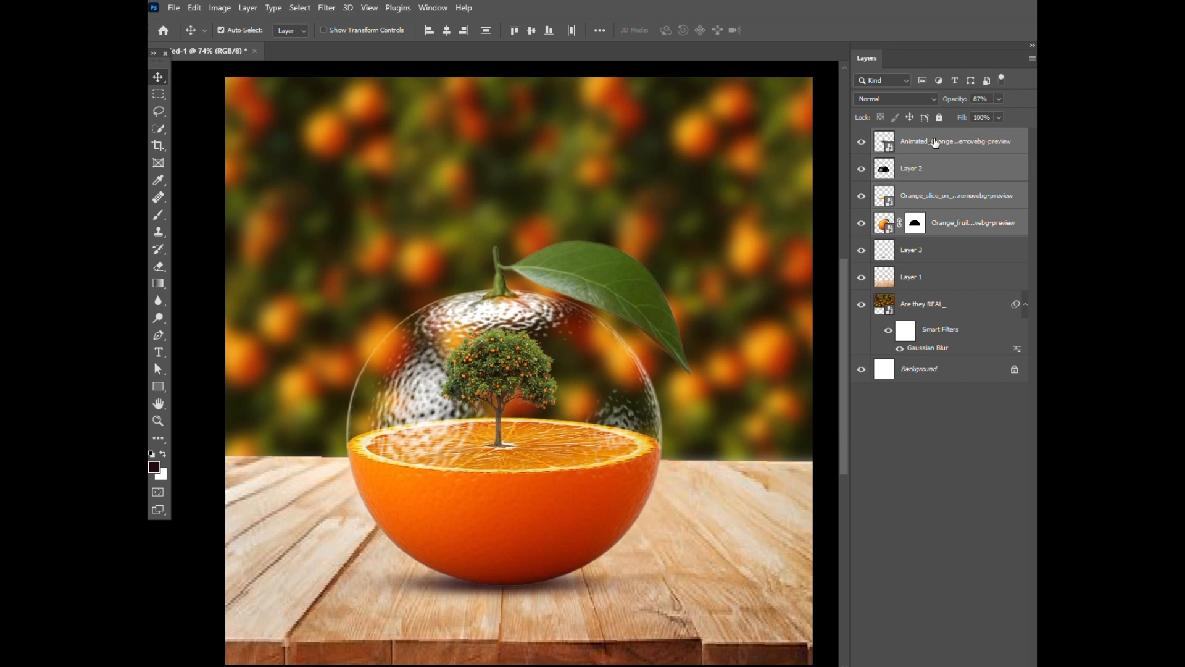
Enlarge the shadow beneath the orange, set its blending mode to Darken and apply the transform.
{"action": "left_click", "coordinate": [991, 257]}
{"action": "key", "text": "ctrl+t"}
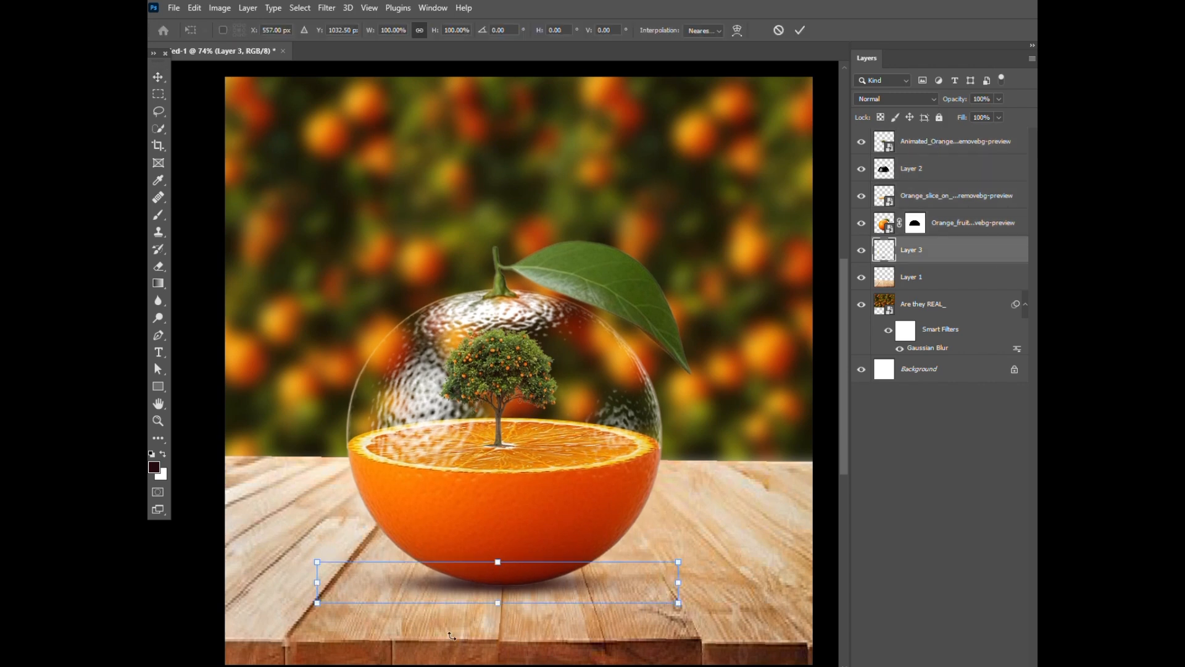
{"action": "left_click_drag", "start_coordinate": [499, 602], "coordinate": [510, 602]}
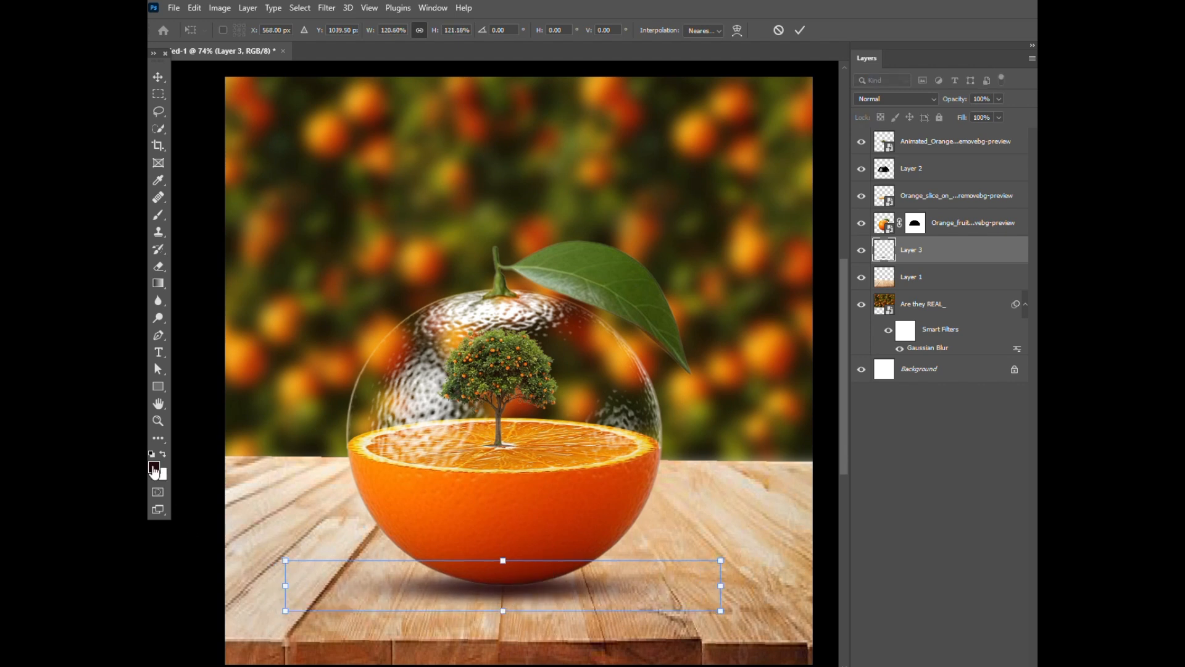
{"action": "left_click", "coordinate": [928, 100]}
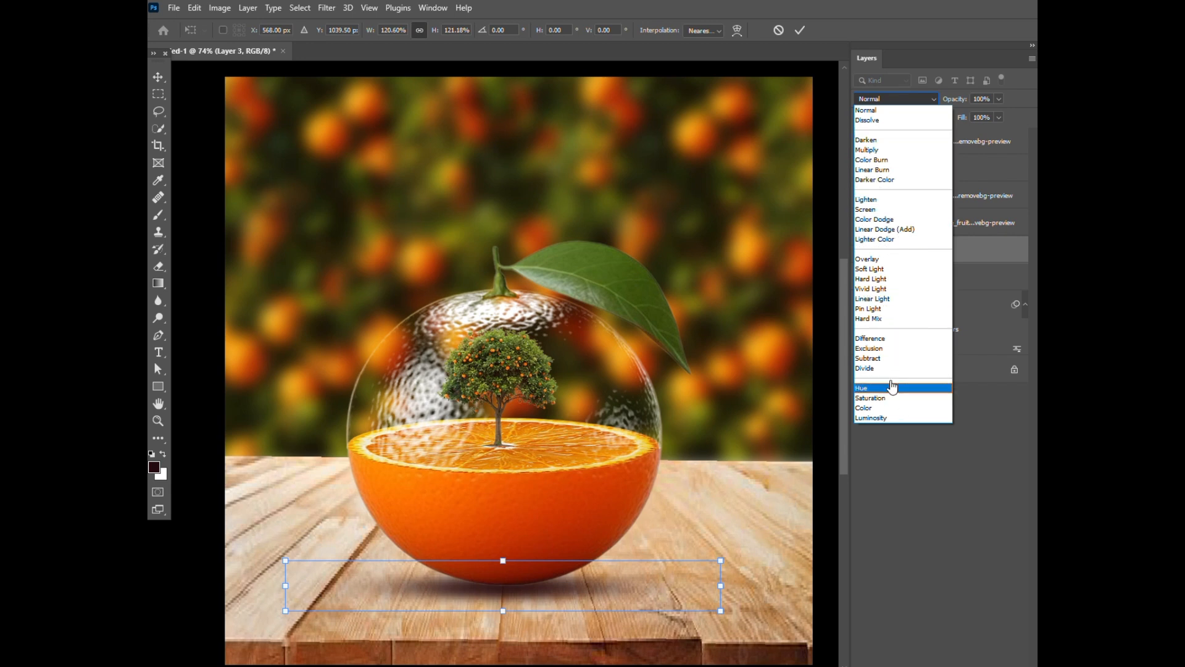
{"action": "left_click", "coordinate": [871, 141]}
{"action": "left_click_drag", "start_coordinate": [717, 589], "coordinate": [699, 580]}
{"action": "key", "text": "Return"}
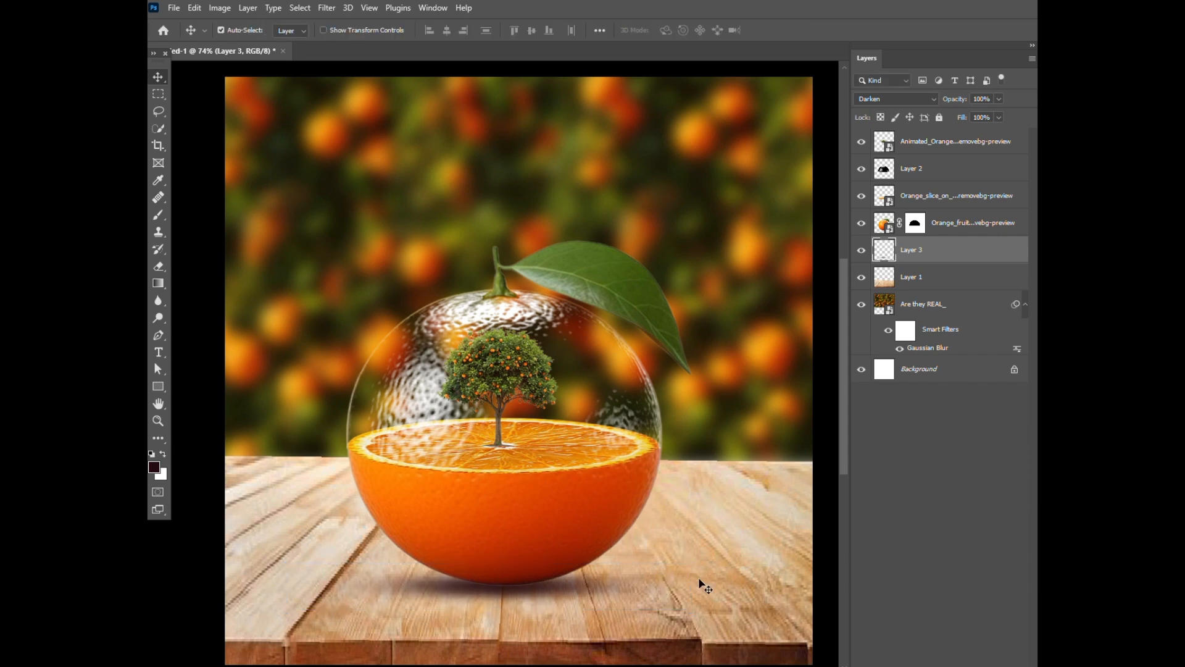
Create a new layer above the small orange tree and set its blending mode to Hard Light.
{"action": "scroll", "coordinate": [701, 583], "scroll_direction": "down", "scroll_amount": 1}
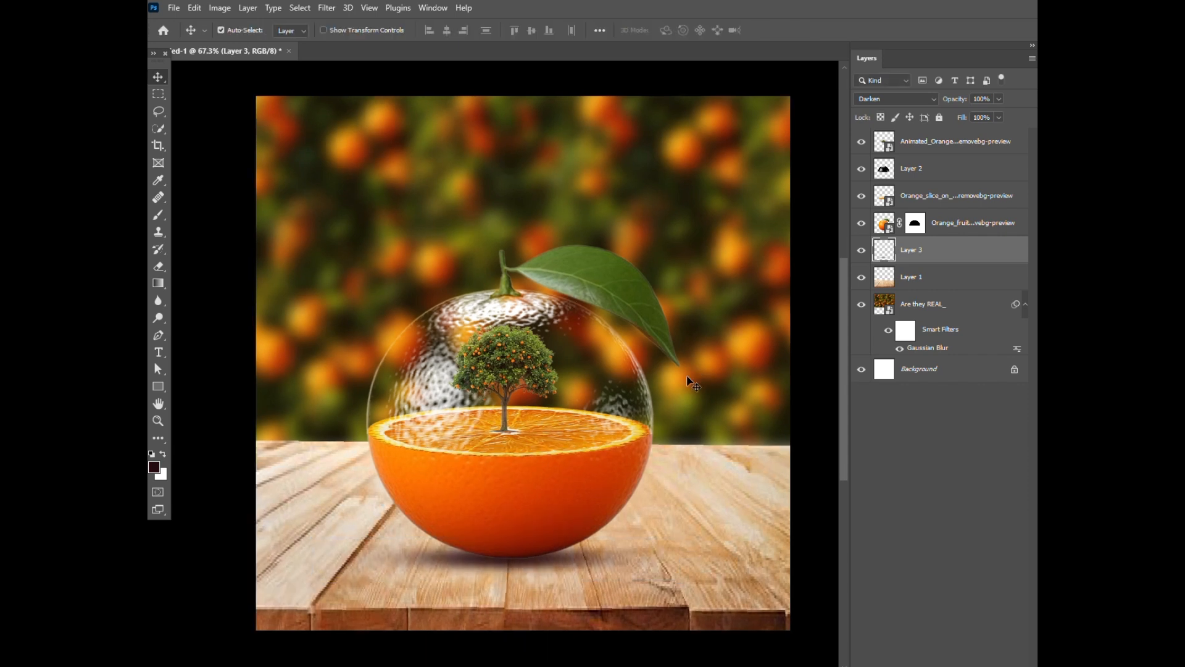
{"action": "left_click", "coordinate": [944, 143]}
{"action": "key", "text": "ctrl+shift+alt+n"}
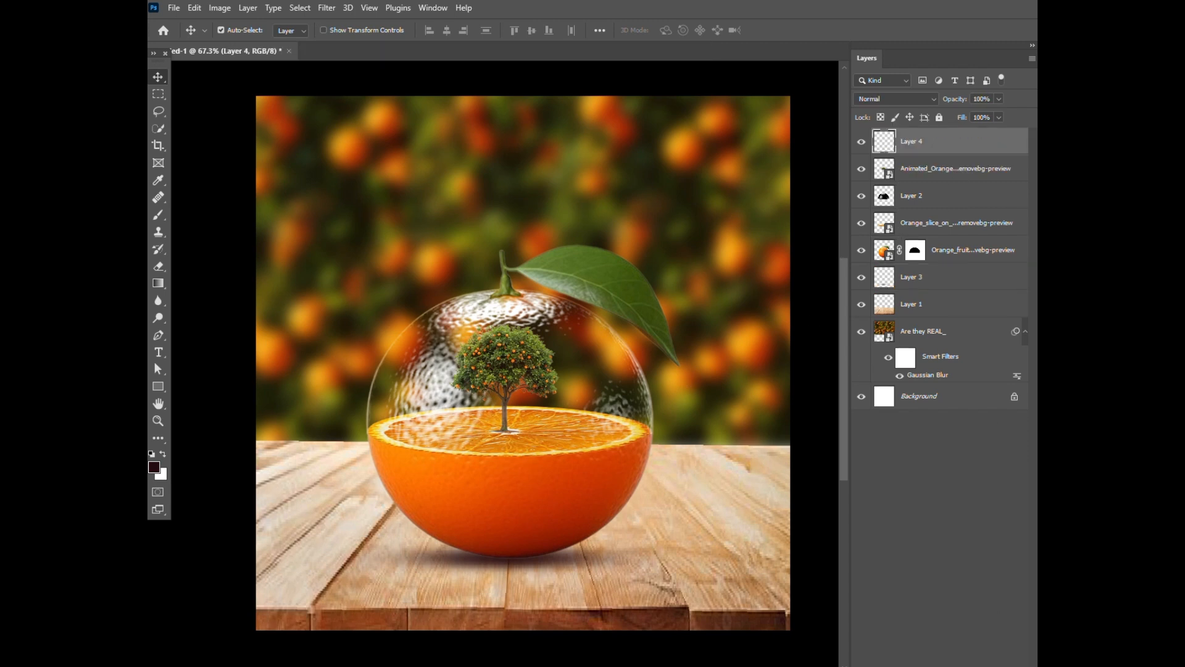
{"action": "left_click", "coordinate": [934, 100]}
{"action": "left_click", "coordinate": [897, 331]}
{"action": "right_click", "coordinate": [887, 150]}
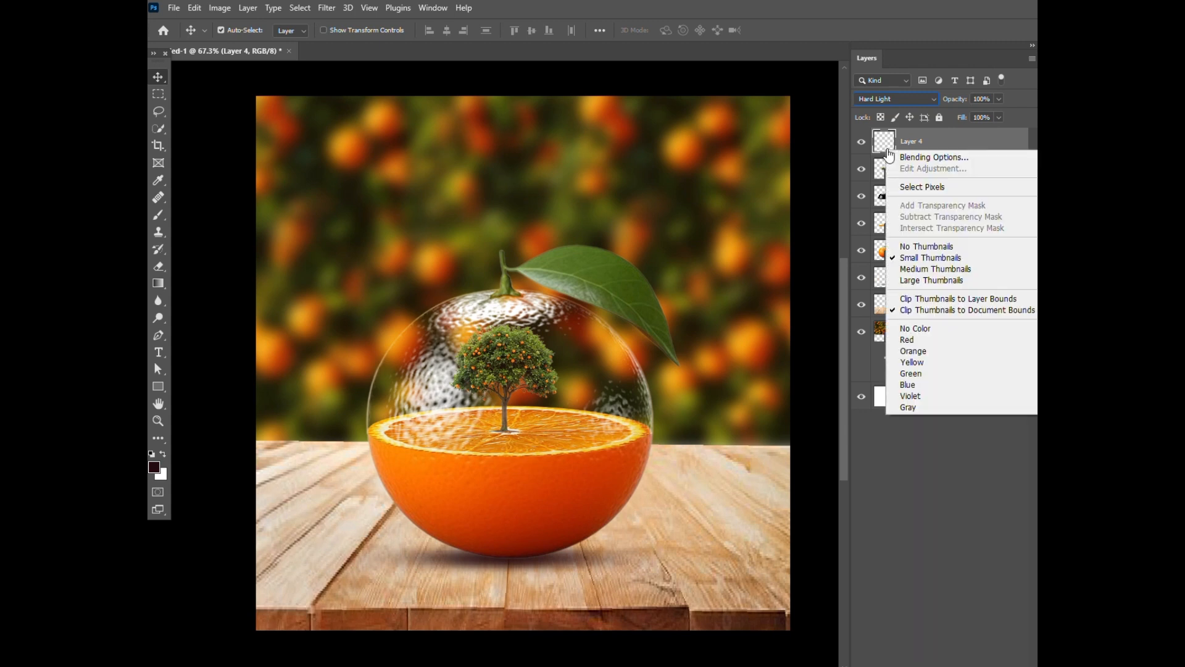
{"action": "key", "text": "Escape"}
{"action": "left_click", "coordinate": [956, 663]}
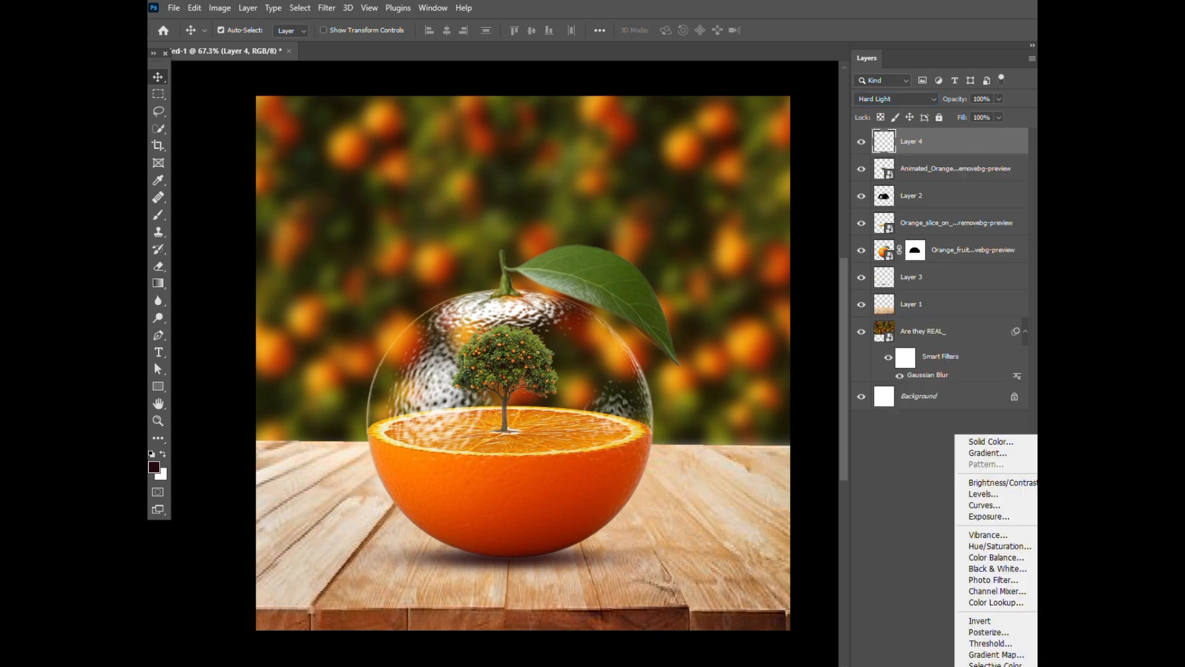
{"action": "left_click", "coordinate": [977, 457]}
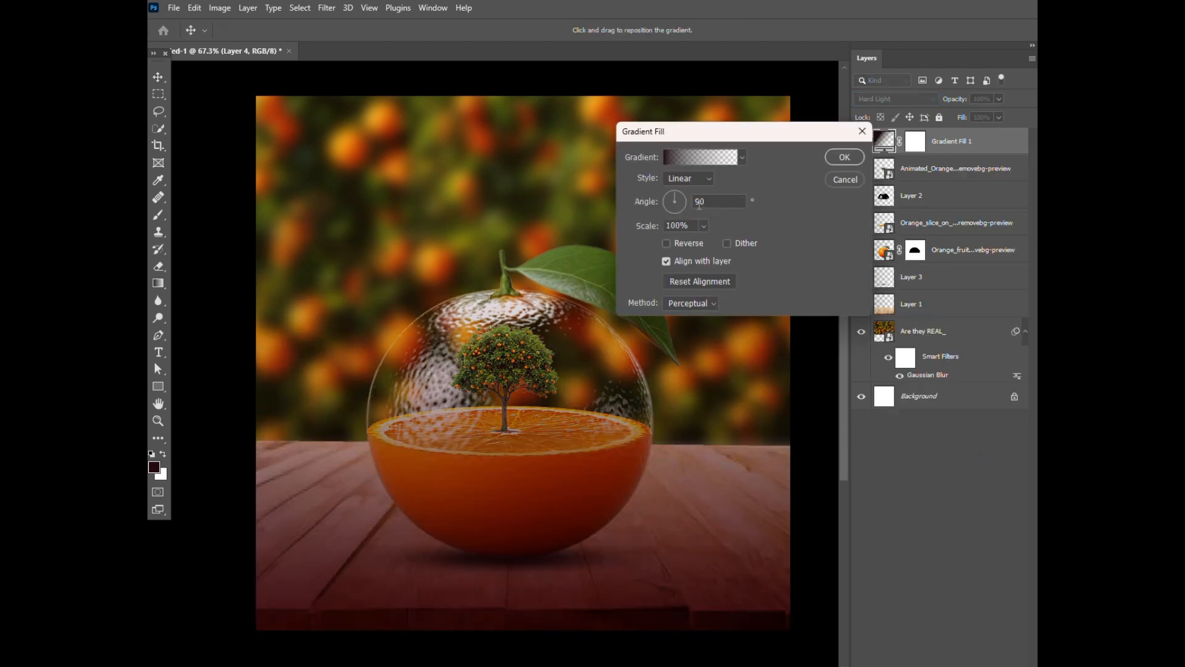
{"action": "left_click", "coordinate": [700, 179]}
{"action": "left_click", "coordinate": [688, 195]}
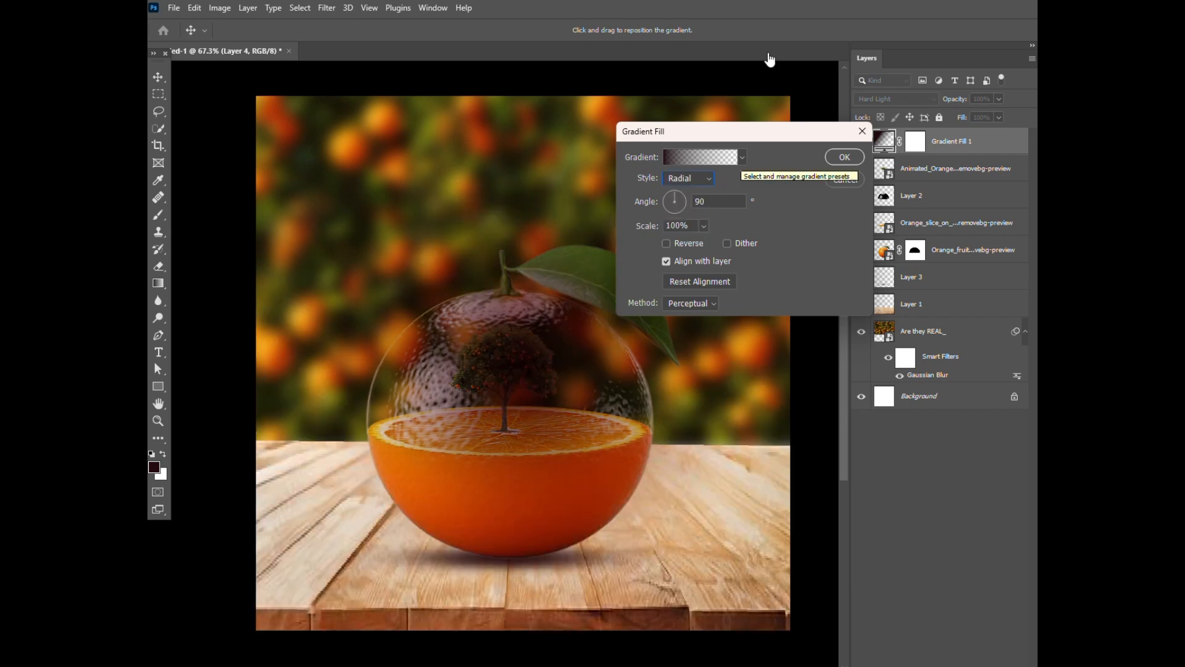
{"action": "key", "text": "Escape"}
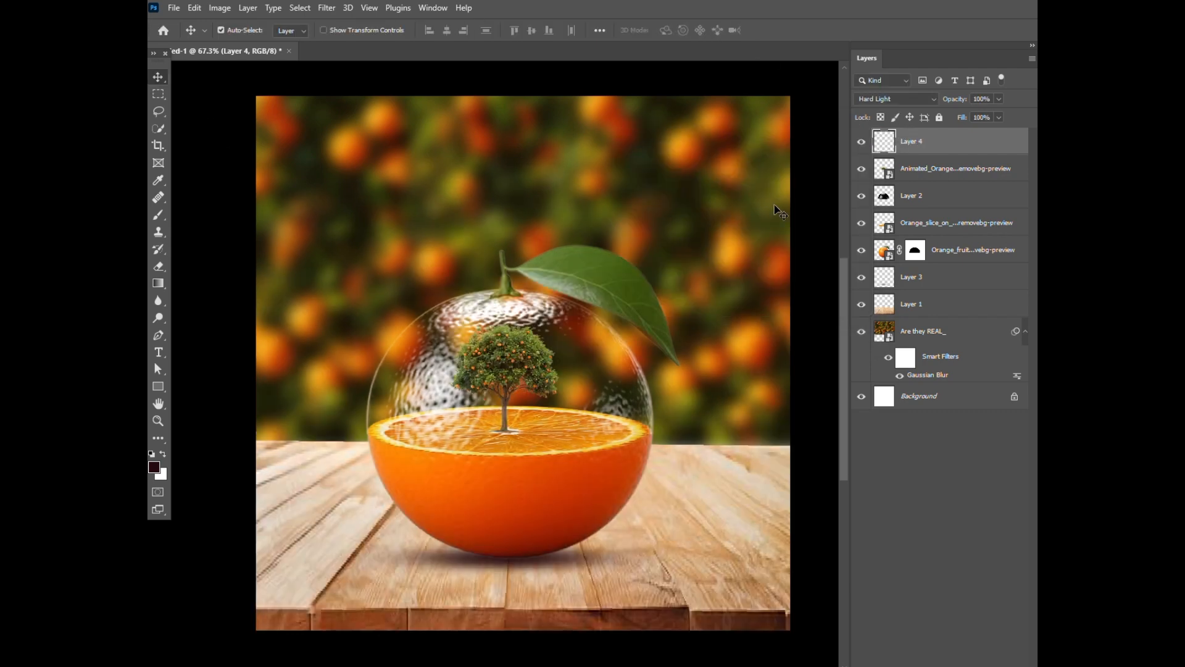
{"action": "right_click", "coordinate": [874, 138]}
{"action": "key", "text": "Escape"}
Add a Gradient Fill layer at the top of the layer stack and set its style to Radial.
{"action": "left_click", "coordinate": [956, 665]}
{"action": "left_click", "coordinate": [987, 452]}
{"action": "left_click", "coordinate": [710, 177]}
{"action": "left_click", "coordinate": [700, 197]}
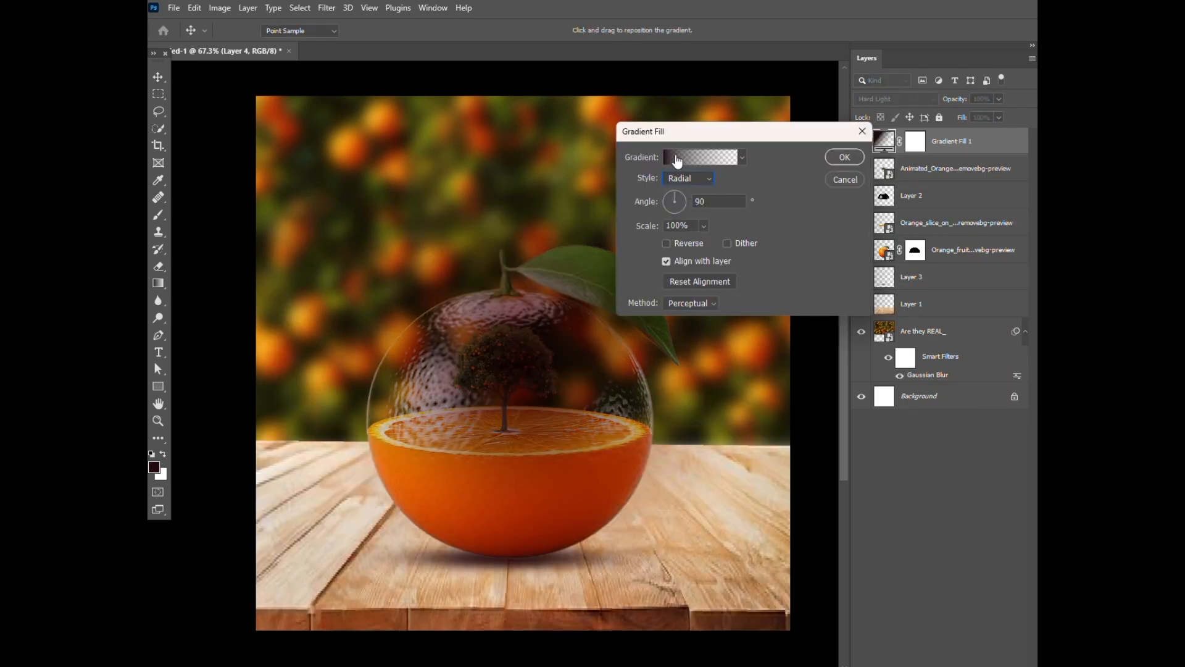
Change the gradient's first color stop to white #ffffff.
{"action": "left_click", "coordinate": [701, 157]}
{"action": "double_click", "coordinate": [604, 315]}
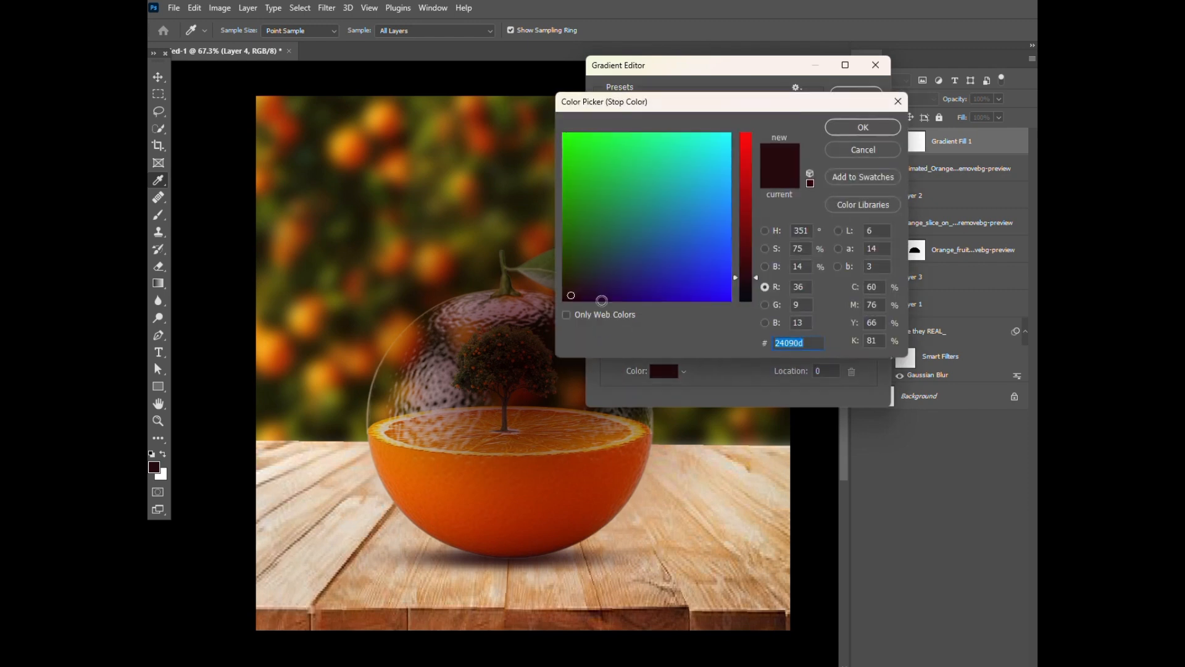
{"action": "left_click", "coordinate": [646, 172]}
{"action": "left_click_drag", "start_coordinate": [645, 172], "coordinate": [731, 132]}
{"action": "left_click_drag", "start_coordinate": [746, 170], "coordinate": [746, 132]}
{"action": "left_click_drag", "start_coordinate": [717, 136], "coordinate": [732, 132]}
{"action": "left_click", "coordinate": [690, 147]}
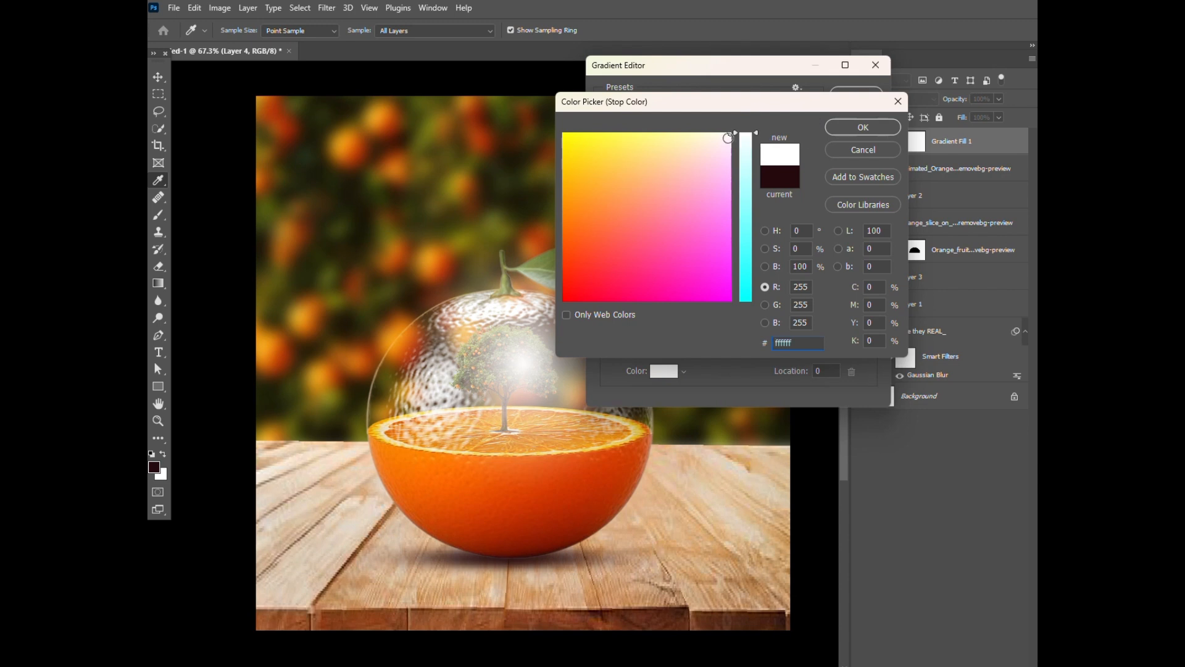
{"action": "left_click", "coordinate": [884, 127]}
Add a color stop at location 11 in the gradient and color it light yellow #fff36d.
{"action": "mouse_move", "coordinate": [635, 312]}
{"action": "left_mouse_down"}
{"action": "mouse_move", "coordinate": [647, 314]}
{"action": "mouse_move", "coordinate": [635, 315]}
{"action": "left_mouse_up"}
{"action": "double_click", "coordinate": [630, 313]}
{"action": "mouse_move", "coordinate": [621, 180]}
{"action": "left_mouse_down"}
{"action": "mouse_move", "coordinate": [613, 161]}
{"action": "mouse_move", "coordinate": [647, 147]}
{"action": "mouse_move", "coordinate": [636, 139]}
{"action": "left_mouse_up"}
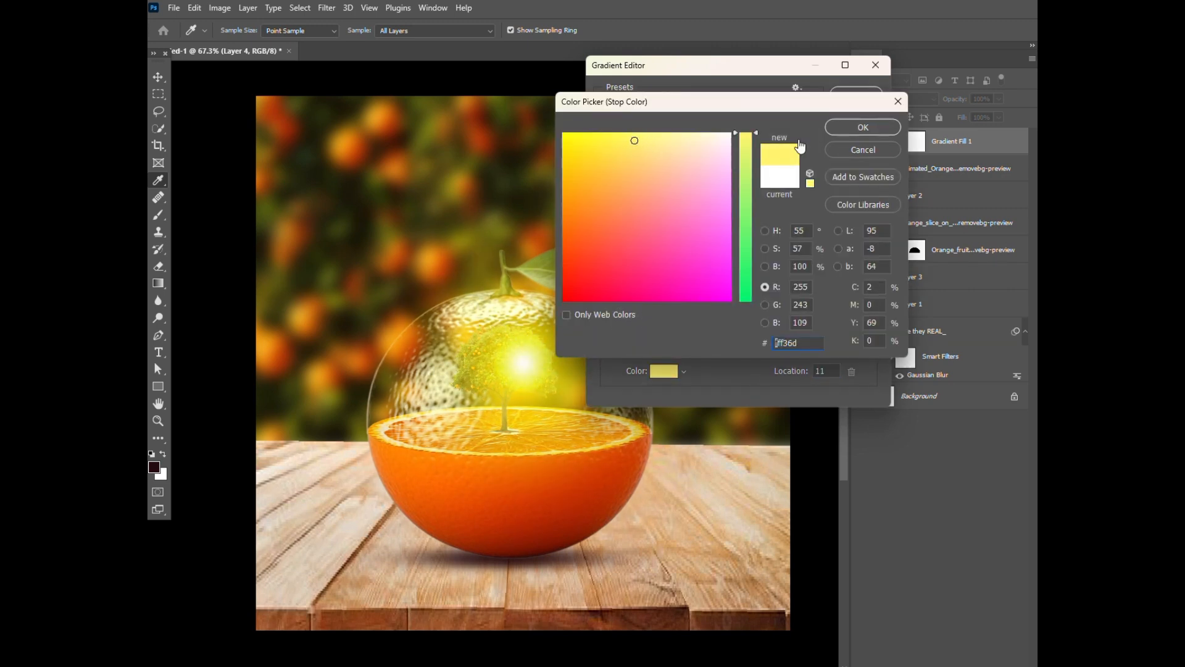
{"action": "left_click", "coordinate": [863, 127]}
Set the gradient's end stop to red #ff0000, add another red stop at location 87 and accept the gradient.
{"action": "double_click", "coordinate": [871, 315]}
{"action": "left_click", "coordinate": [747, 151]}
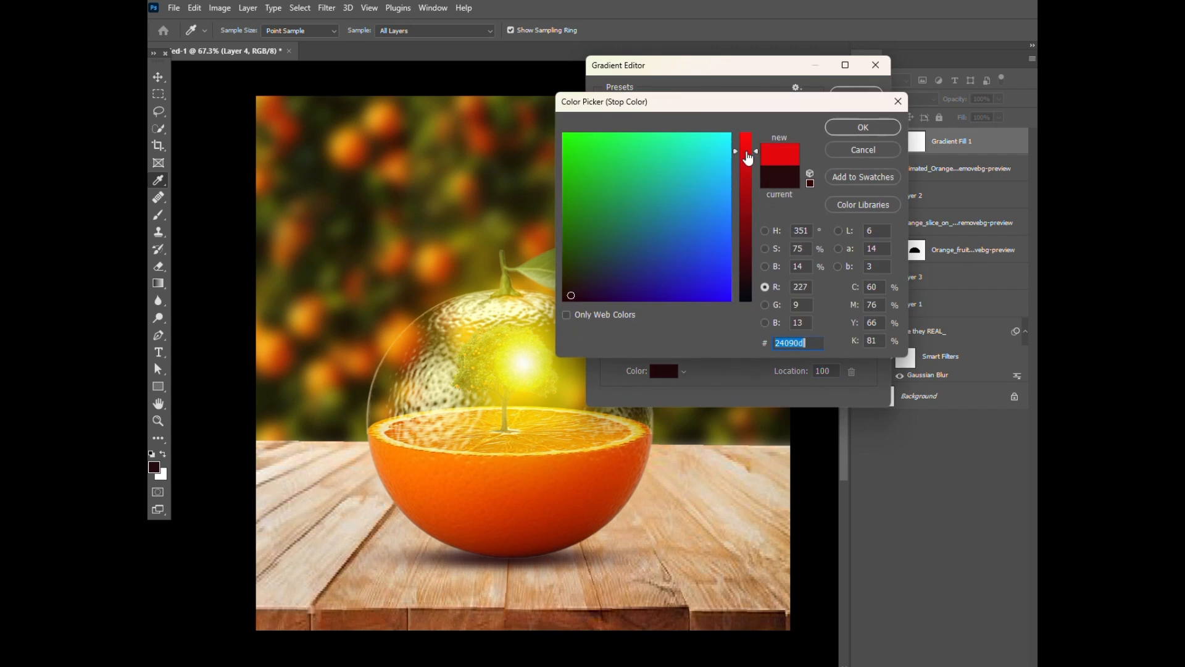
{"action": "left_click_drag", "start_coordinate": [723, 186], "coordinate": [537, 310]}
{"action": "left_click", "coordinate": [746, 134]}
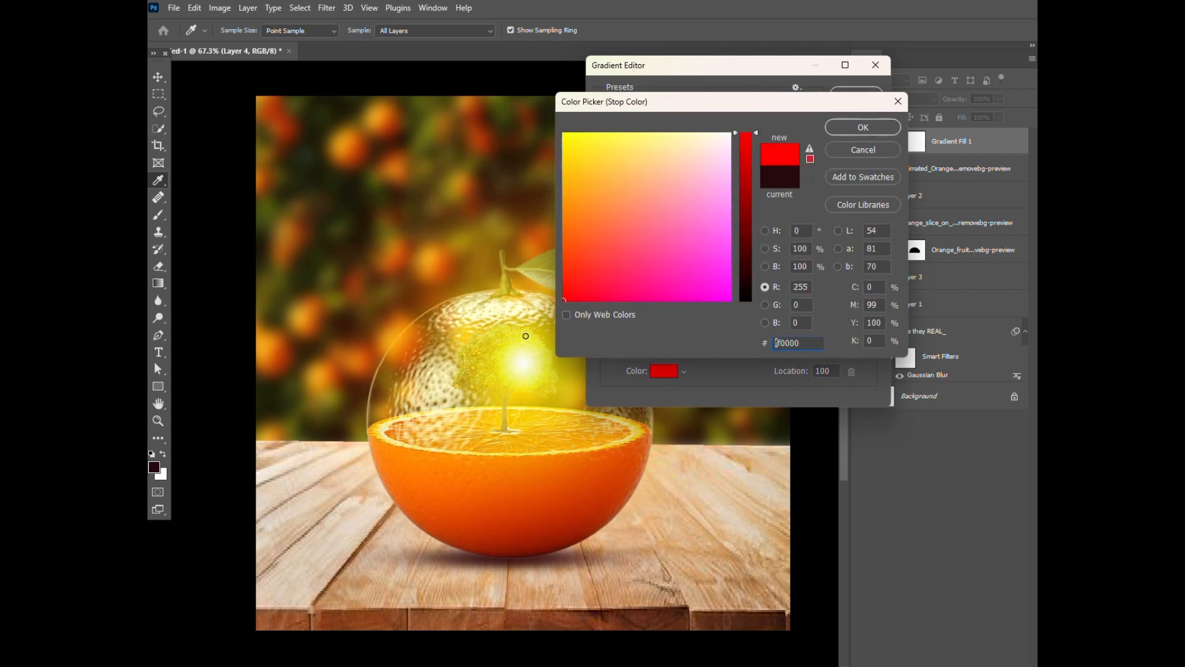
{"action": "left_click", "coordinate": [863, 127]}
{"action": "left_click_drag", "start_coordinate": [876, 317], "coordinate": [840, 321]}
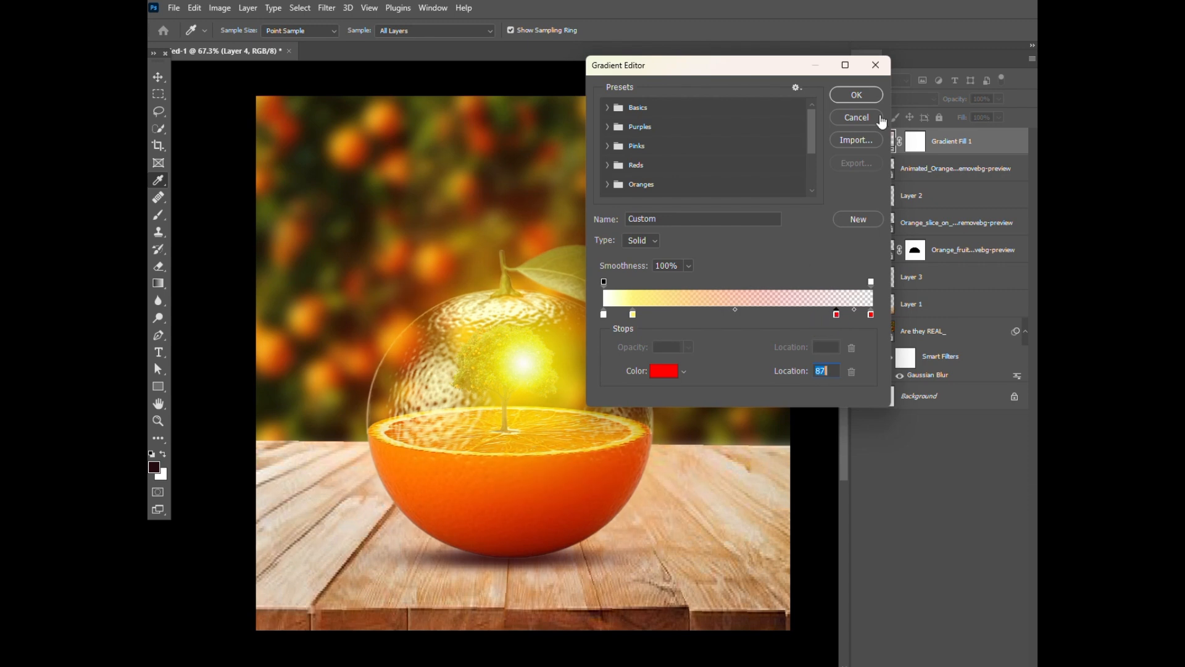
{"action": "left_click", "coordinate": [856, 95]}
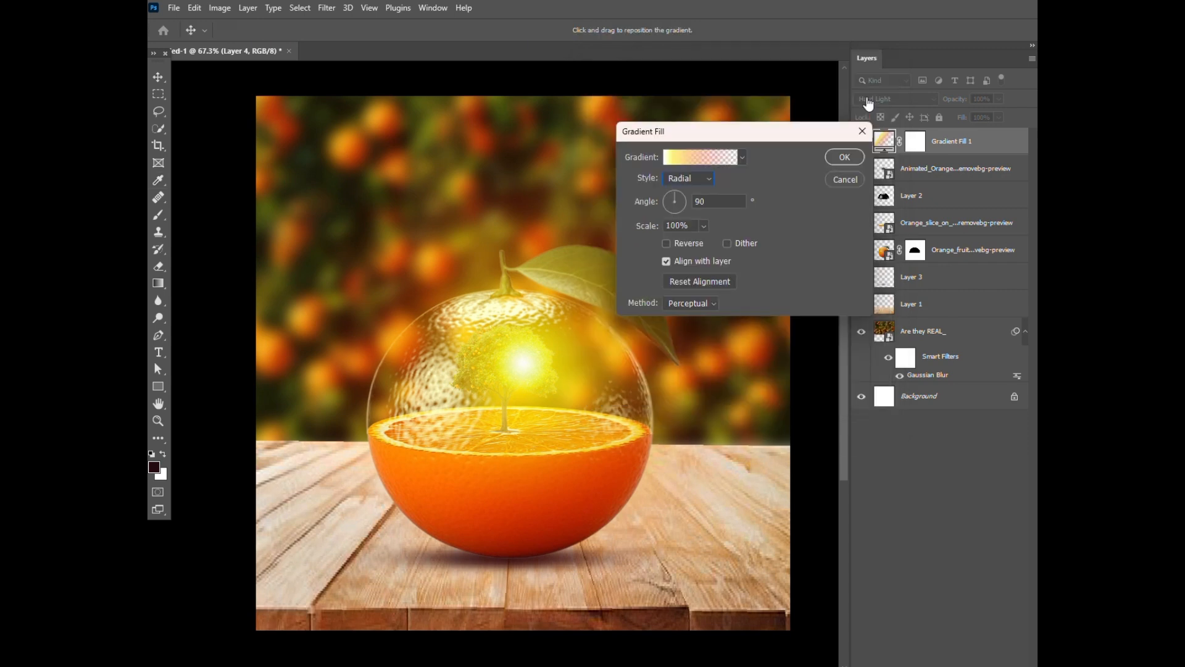
Reduce the radial gradient's scale to 86%, apply the fill and duplicate its layer.
{"action": "scroll", "coordinate": [687, 224], "scroll_direction": "down", "scroll_amount": 3}
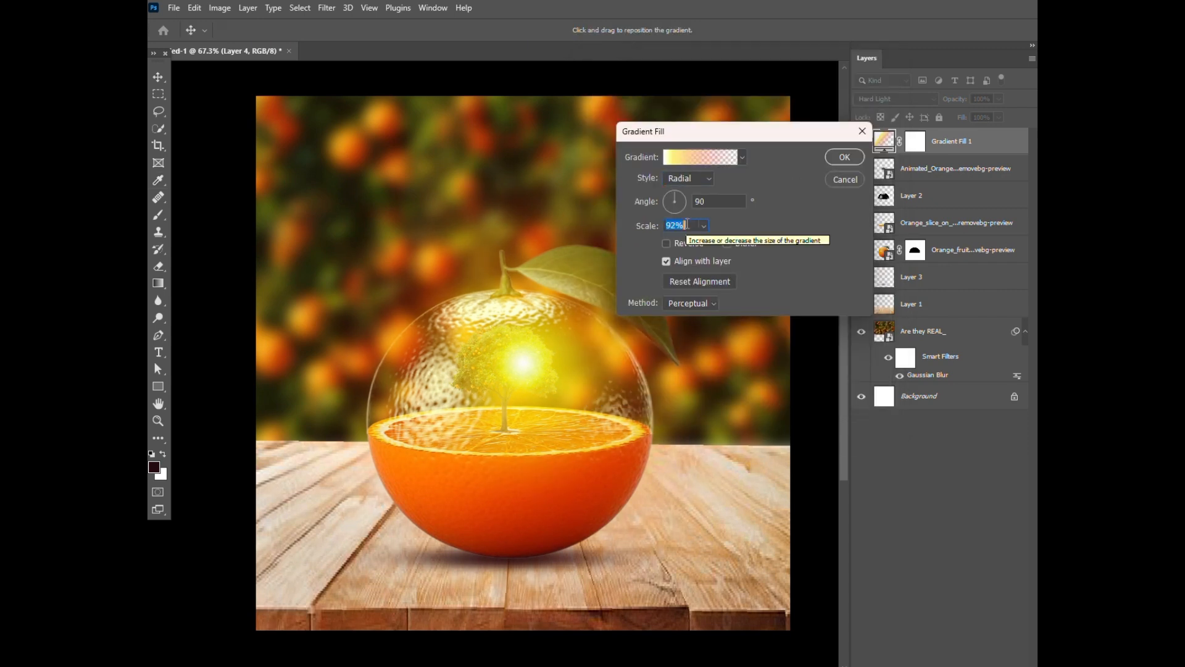
{"action": "left_click", "coordinate": [841, 159]}
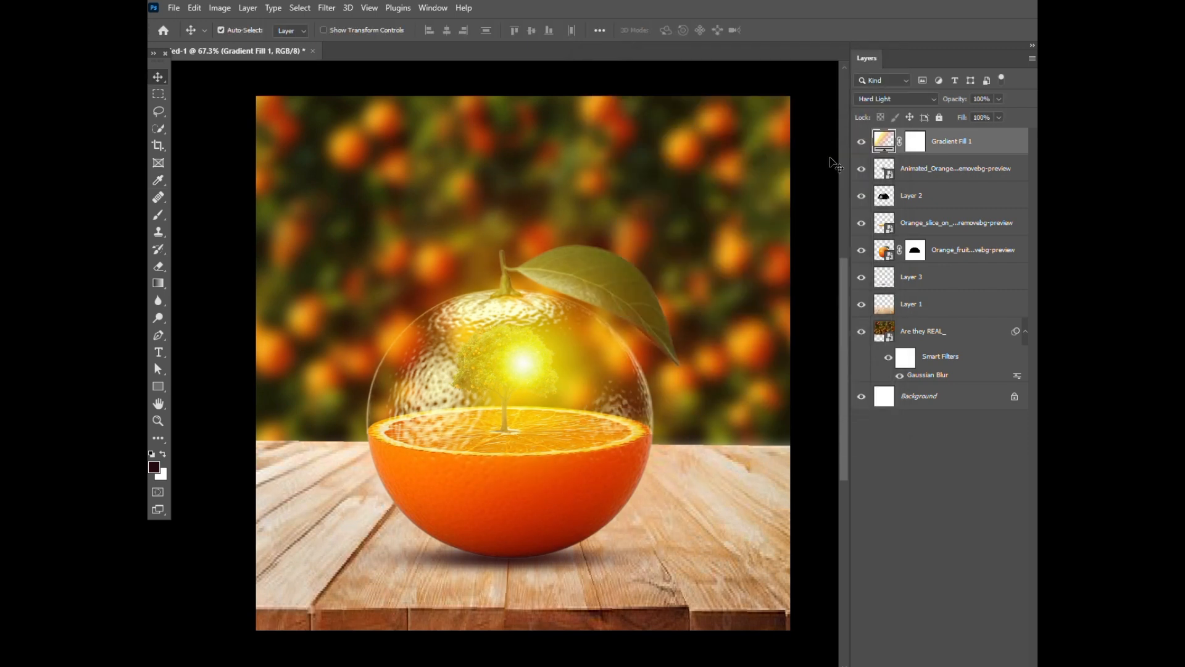
{"action": "left_click_drag", "start_coordinate": [979, 142], "coordinate": [986, 666]}
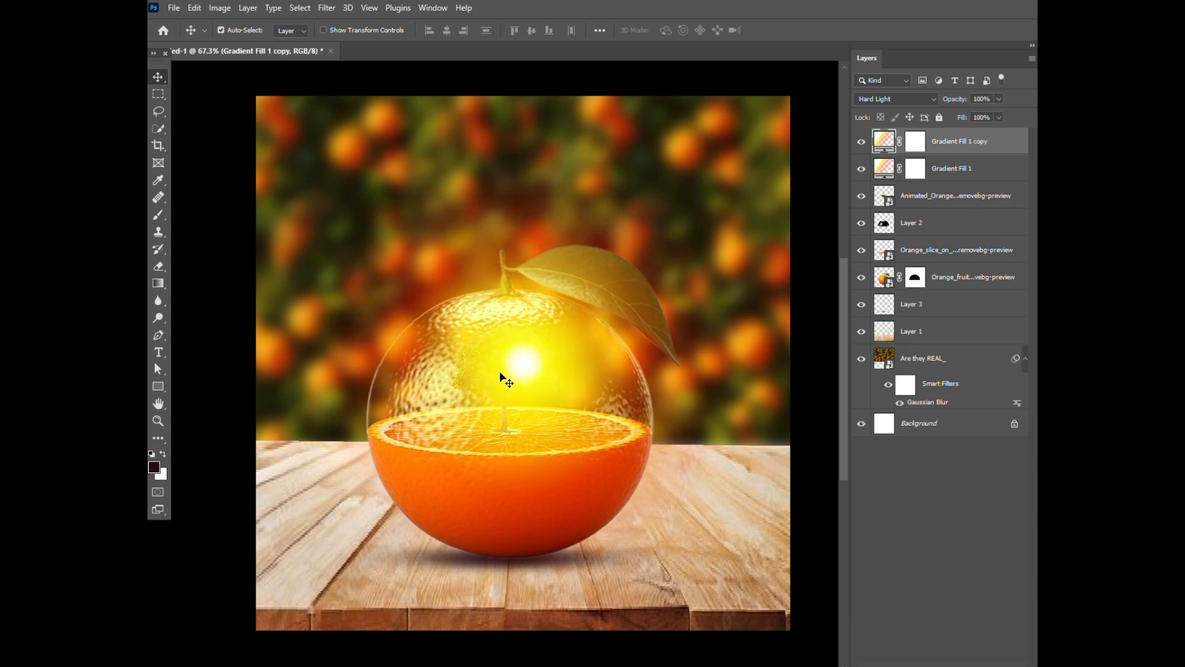
Move the duplicated glow to the orchard's upper left edge and set its scale to 102%.
{"action": "left_click", "coordinate": [956, 171]}
{"action": "double_click", "coordinate": [884, 141]}
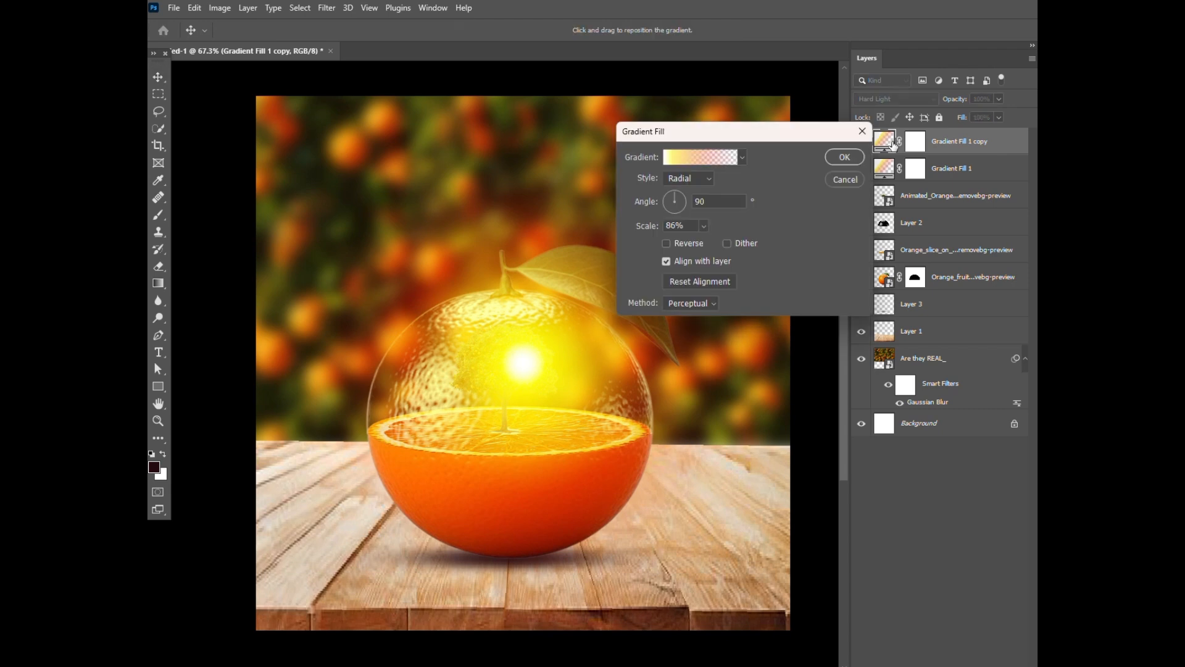
{"action": "left_click_drag", "start_coordinate": [524, 365], "coordinate": [283, 228]}
{"action": "scroll", "coordinate": [680, 229], "scroll_direction": "up", "scroll_amount": 20}
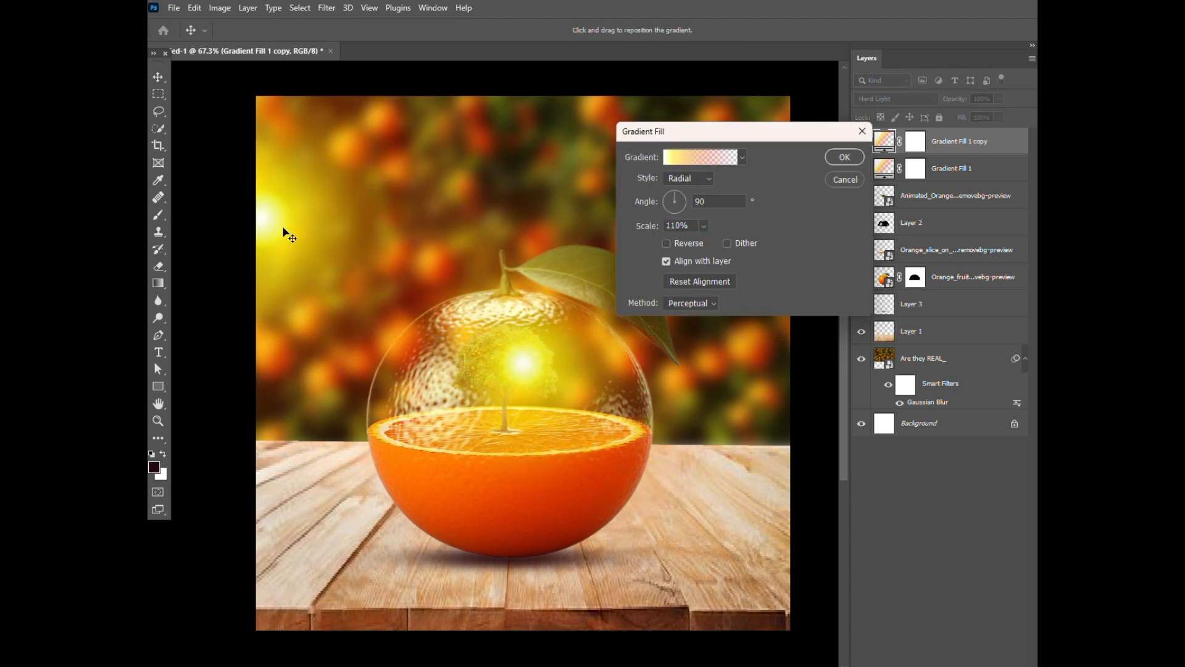
{"action": "left_click", "coordinate": [682, 226]}
{"action": "scroll", "coordinate": [683, 228], "scroll_direction": "up", "scroll_amount": 1}
{"action": "scroll", "coordinate": [683, 229], "scroll_direction": "down", "scroll_amount": 3}
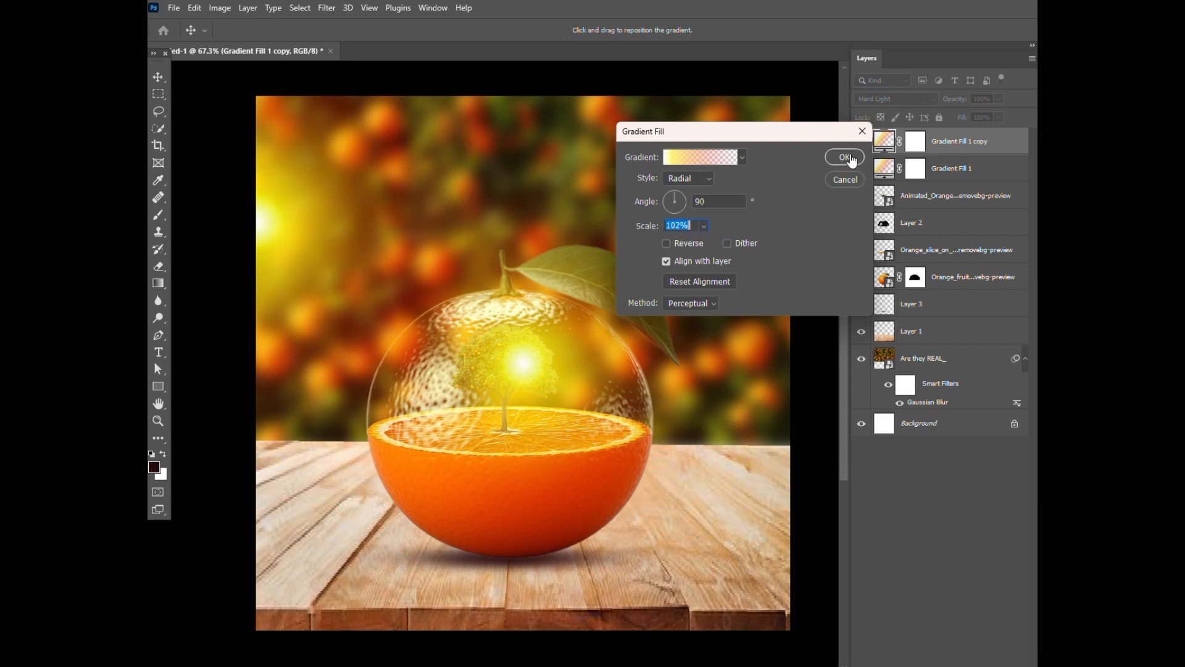
{"action": "left_click", "coordinate": [846, 158]}
Move the original glow to the upper left rim of the glass half and set its scale to 75%.
{"action": "left_click", "coordinate": [961, 168]}
{"action": "double_click", "coordinate": [884, 168]}
{"action": "left_click_drag", "start_coordinate": [530, 379], "coordinate": [402, 364]}
{"action": "scroll", "coordinate": [688, 223], "scroll_direction": "down", "scroll_amount": 16}
{"action": "scroll", "coordinate": [689, 226], "scroll_direction": "up", "scroll_amount": 1}
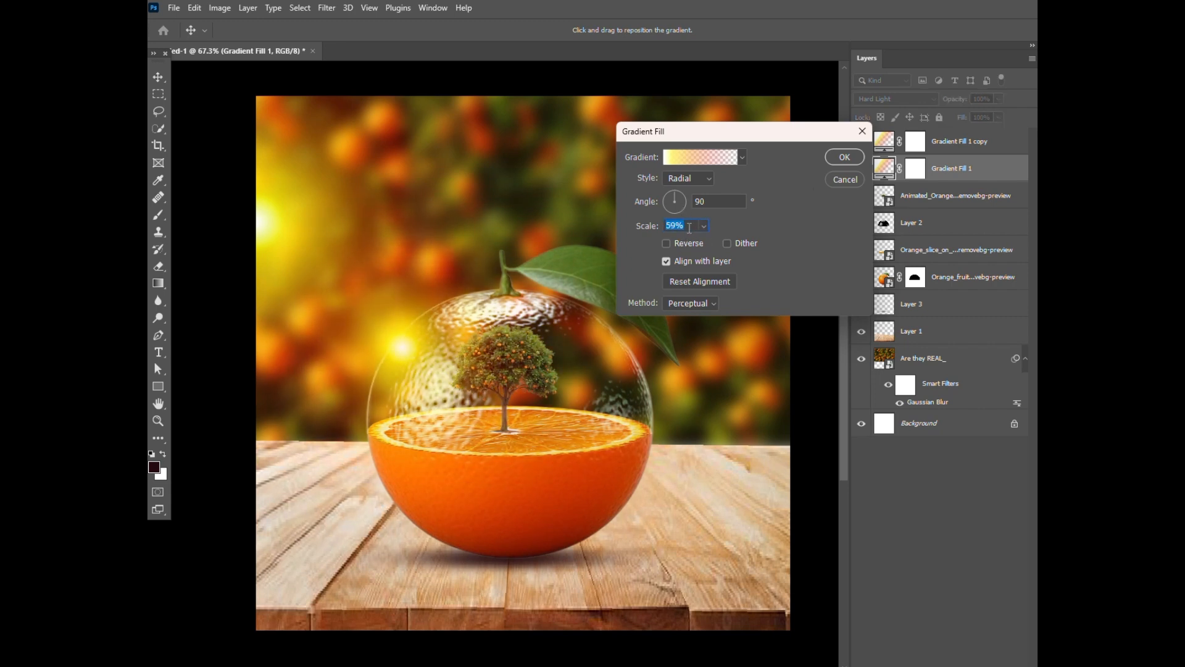
{"action": "scroll", "coordinate": [690, 226], "scroll_direction": "up", "scroll_amount": 4}
{"action": "mouse_move", "coordinate": [402, 352]}
{"action": "left_mouse_down"}
{"action": "mouse_move", "coordinate": [423, 338]}
{"action": "mouse_move", "coordinate": [418, 347]}
{"action": "left_mouse_up"}
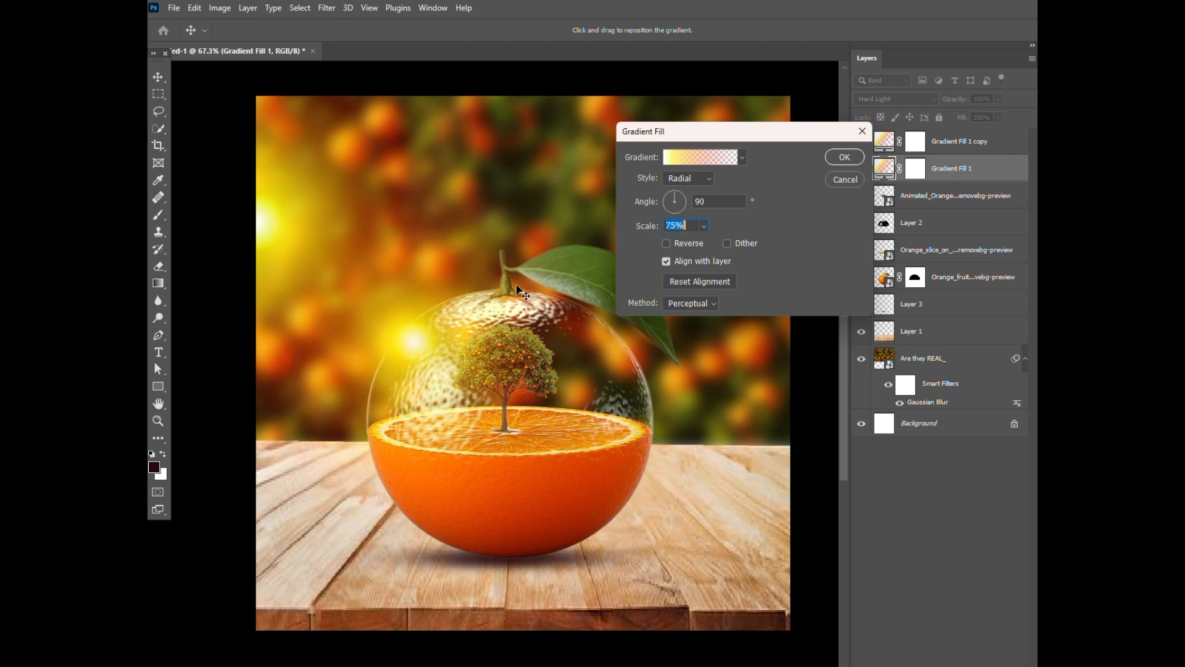
{"action": "left_click", "coordinate": [845, 158]}
Set the scale of the glow at the orchard's left edge to 107% and select the glass rim's glow layer.
{"action": "double_click", "coordinate": [886, 142]}
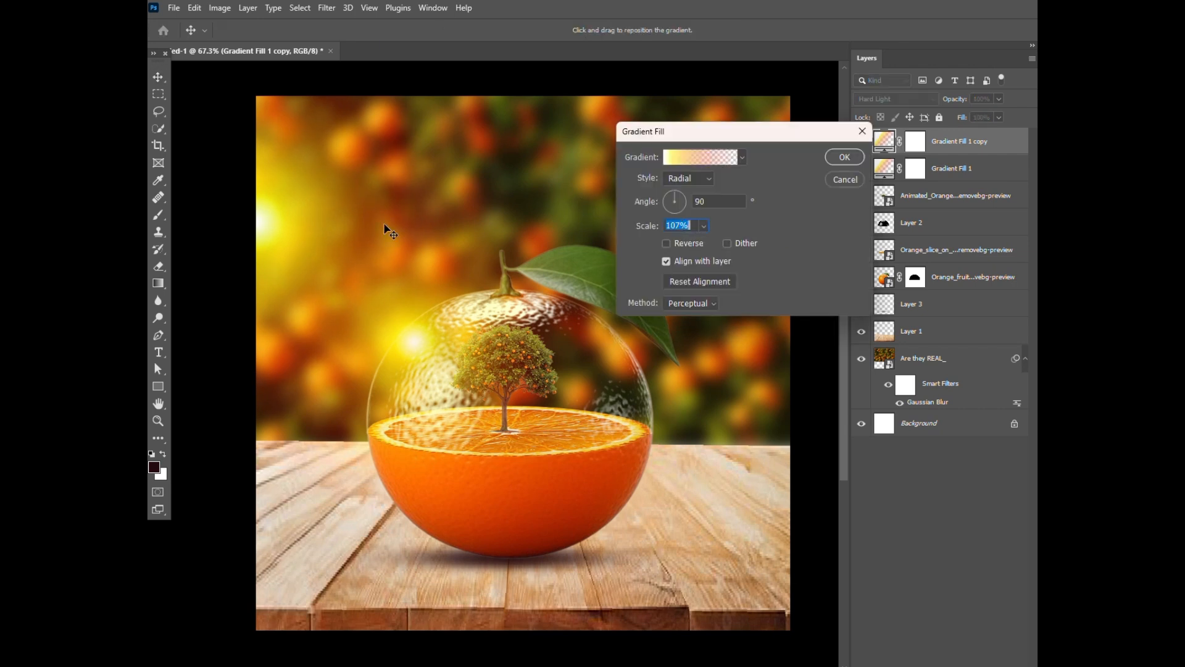
{"action": "left_click", "coordinate": [841, 158]}
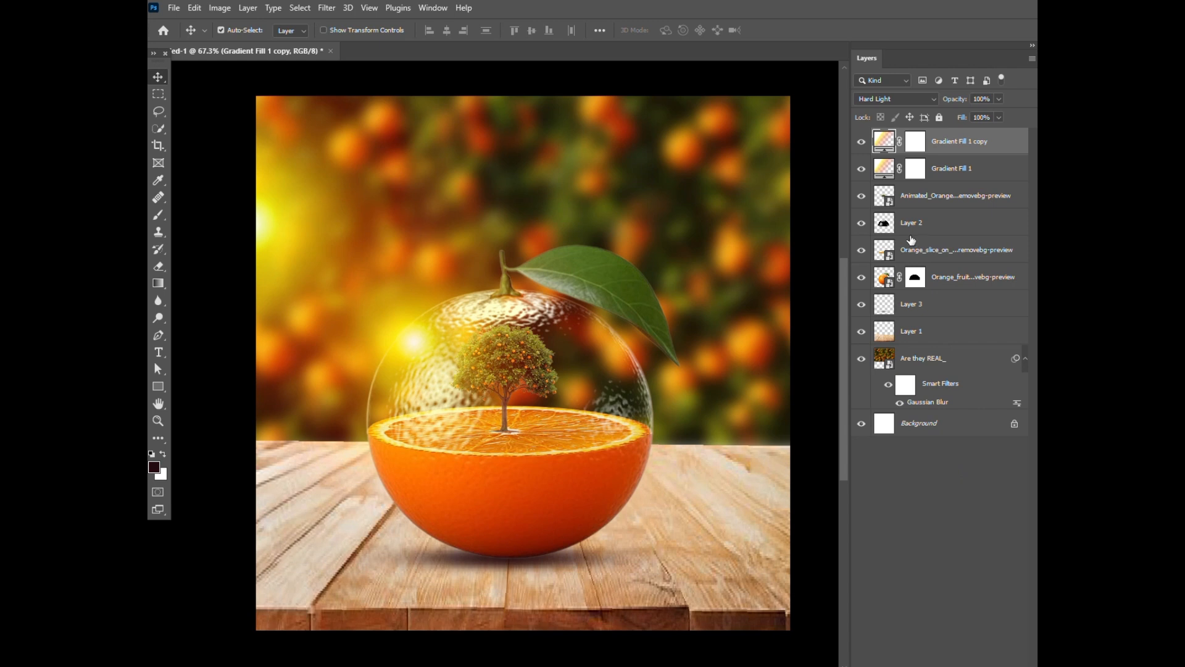
{"action": "left_click", "coordinate": [943, 172]}
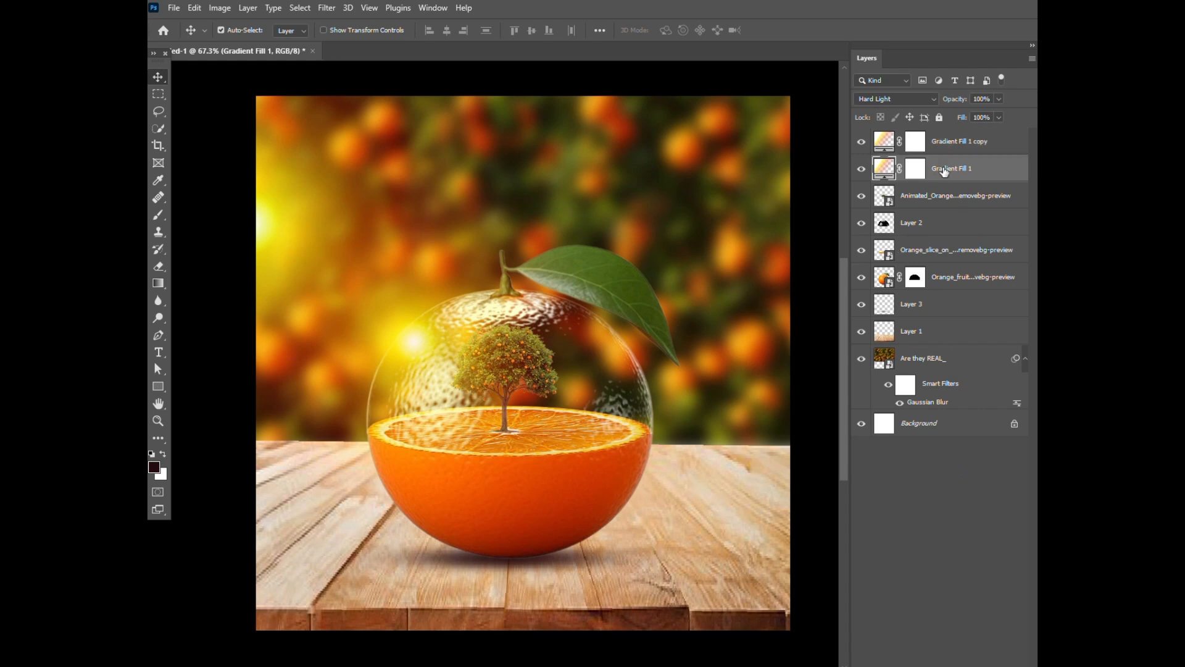